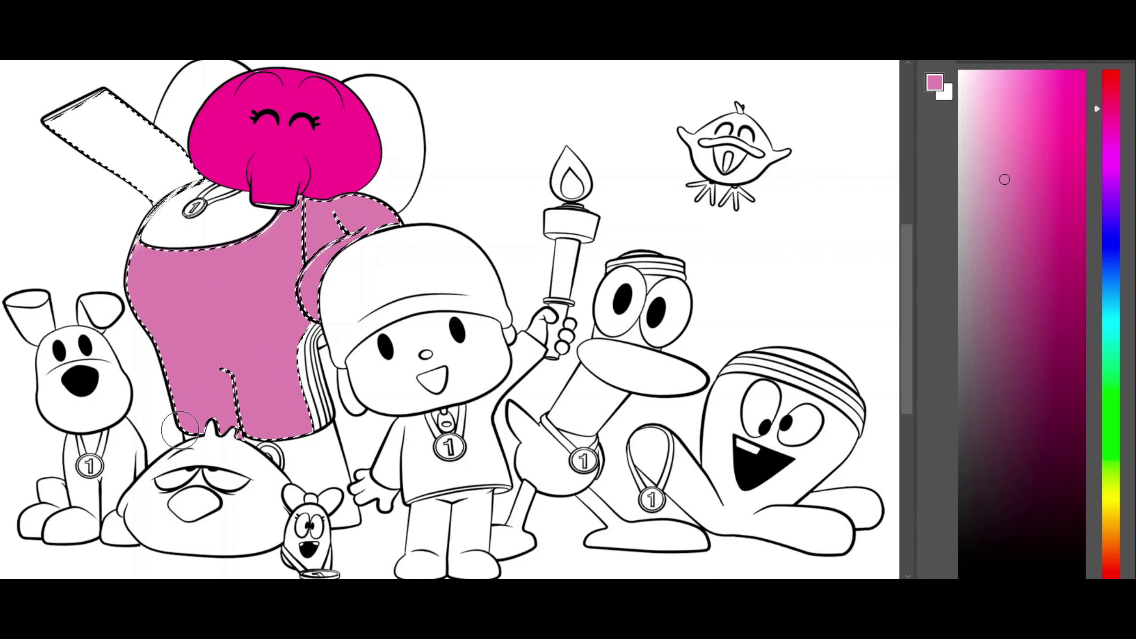
Paint the elephant's raised arm dusty pink and fill both of her ears with a brighter pink
{"action": "mouse_move", "coordinate": [197, 241]}
{"action": "left_mouse_down"}
{"action": "mouse_move", "coordinate": [139, 170]}
{"action": "mouse_move", "coordinate": [157, 161]}
{"action": "mouse_move", "coordinate": [119, 101]}
{"action": "mouse_move", "coordinate": [95, 144]}
{"action": "mouse_move", "coordinate": [146, 154]}
{"action": "left_mouse_up"}
{"action": "key", "text": "ctrl+d"}
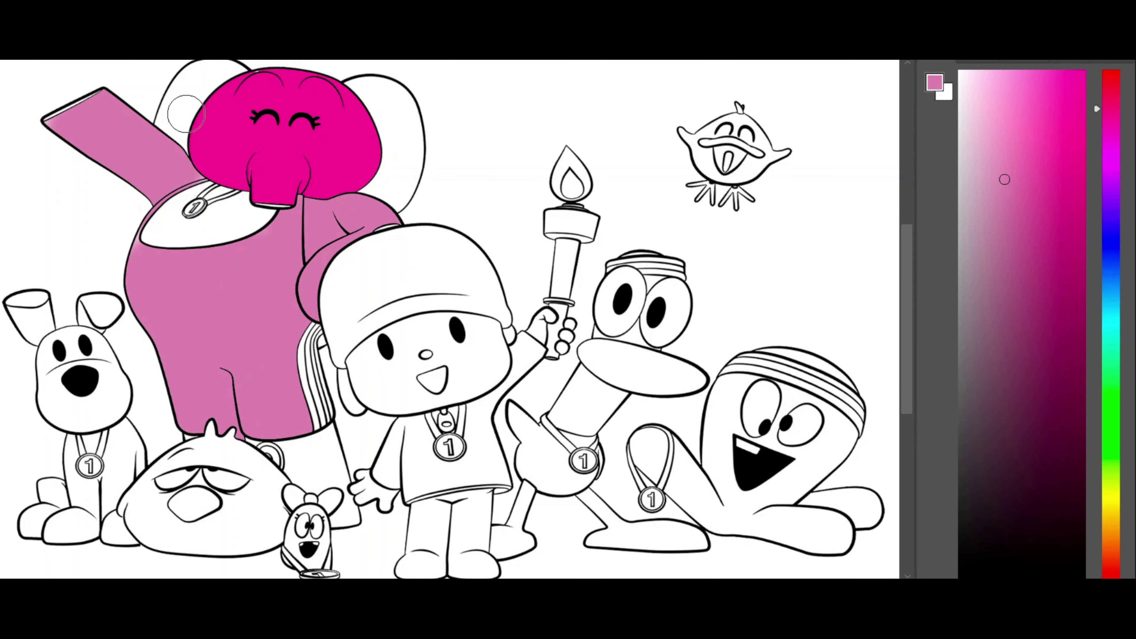
{"action": "left_click", "coordinate": [178, 110]}
{"action": "left_click", "coordinate": [401, 126], "text": "shift"}
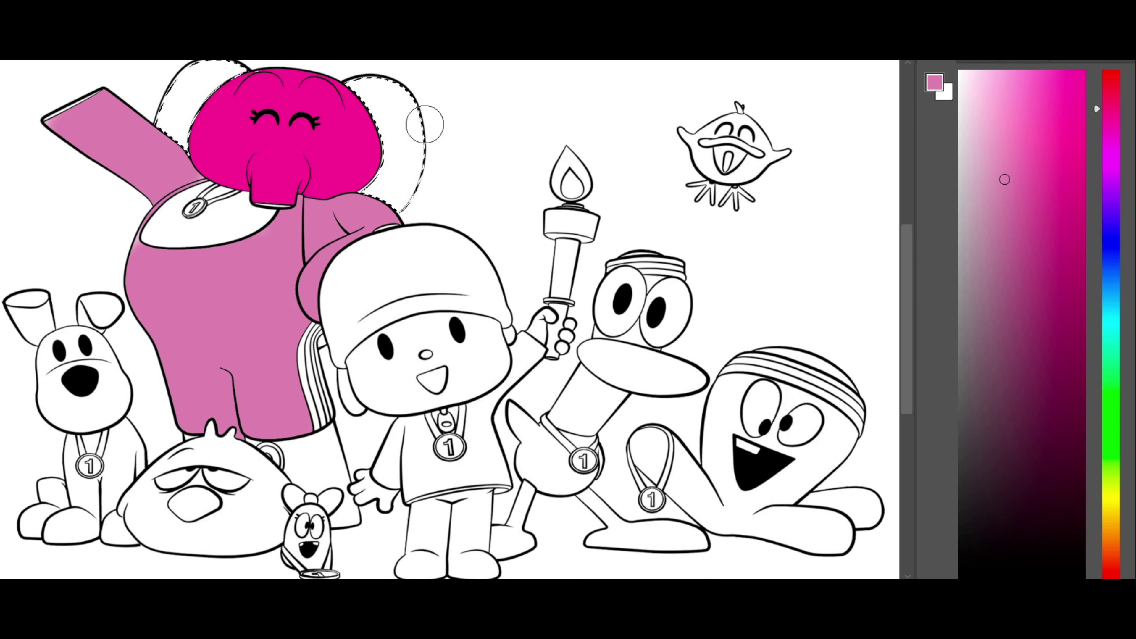
{"action": "key", "text": "b"}
{"action": "key", "text": "]"}
{"action": "mouse_move", "coordinate": [394, 193]}
{"action": "left_mouse_down"}
{"action": "mouse_move", "coordinate": [399, 109]}
{"action": "mouse_move", "coordinate": [408, 138]}
{"action": "mouse_move", "coordinate": [375, 89]}
{"action": "mouse_move", "coordinate": [201, 99]}
{"action": "mouse_move", "coordinate": [180, 74]}
{"action": "left_mouse_up"}
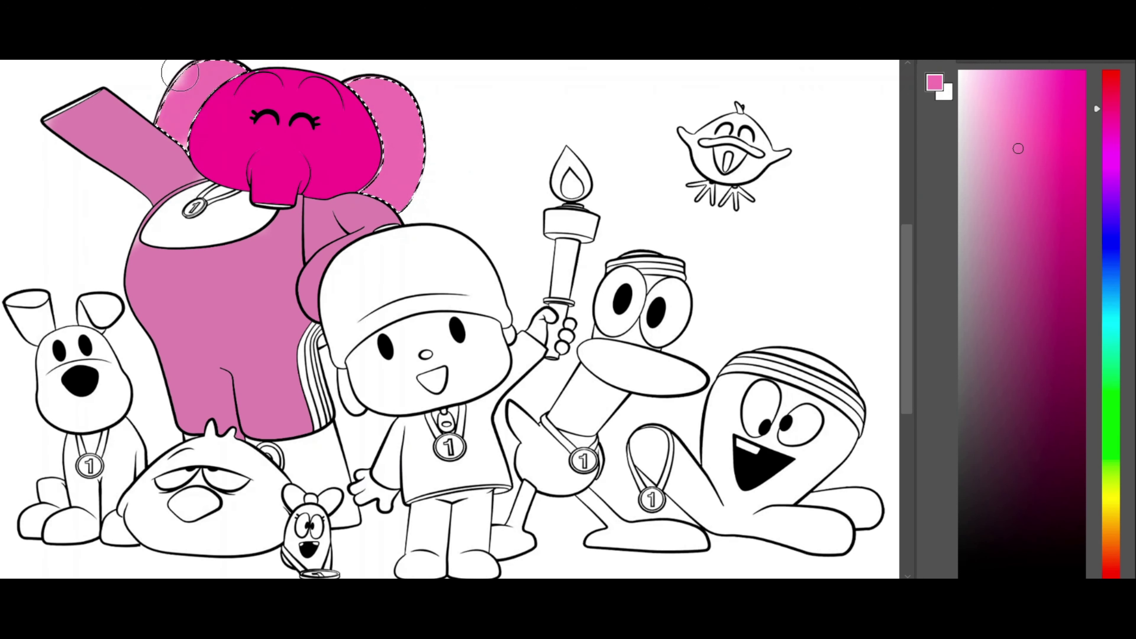
{"action": "key", "text": "ctrl+d"}
Paint the elephant's white chest area above the suit with a very pale pink
{"action": "key", "text": "w"}
{"action": "left_click", "coordinate": [222, 234]}
{"action": "key", "text": "b"}
{"action": "mouse_move", "coordinate": [244, 188]}
{"action": "left_mouse_down"}
{"action": "mouse_move", "coordinate": [242, 211]}
{"action": "mouse_move", "coordinate": [169, 228]}
{"action": "left_mouse_up"}
{"action": "key", "text": "ctrl+d"}
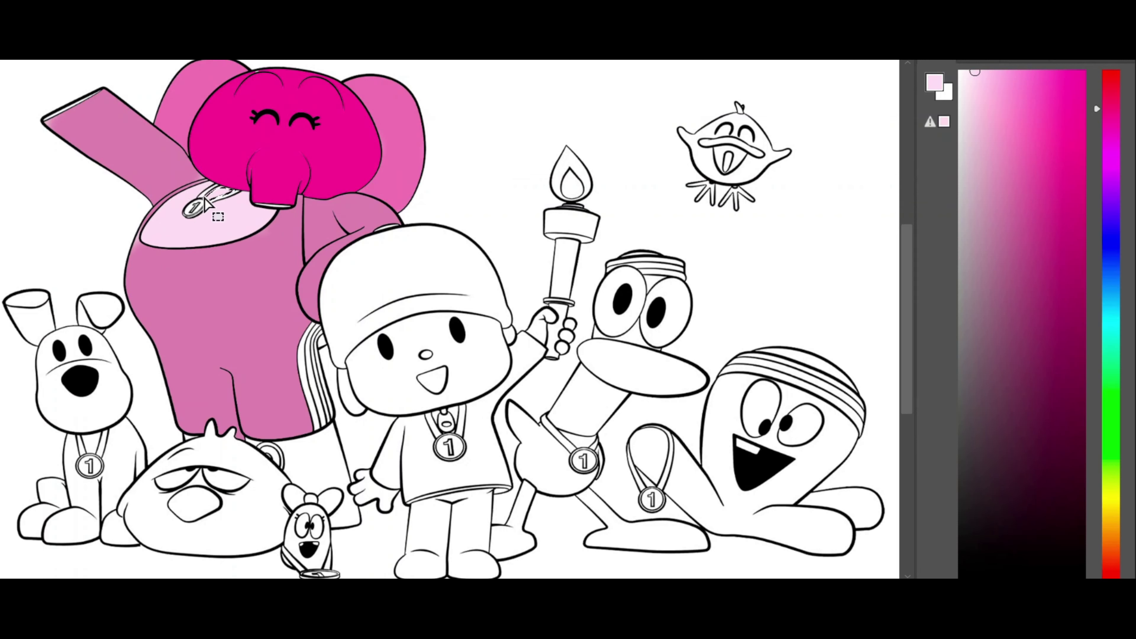
Colour the elephant's medal ribbon strong blue and her medal yellow
{"action": "left_click", "coordinate": [218, 199], "text": "shift"}
{"action": "key", "text": "b"}
{"action": "left_click", "coordinate": [1111, 235]}
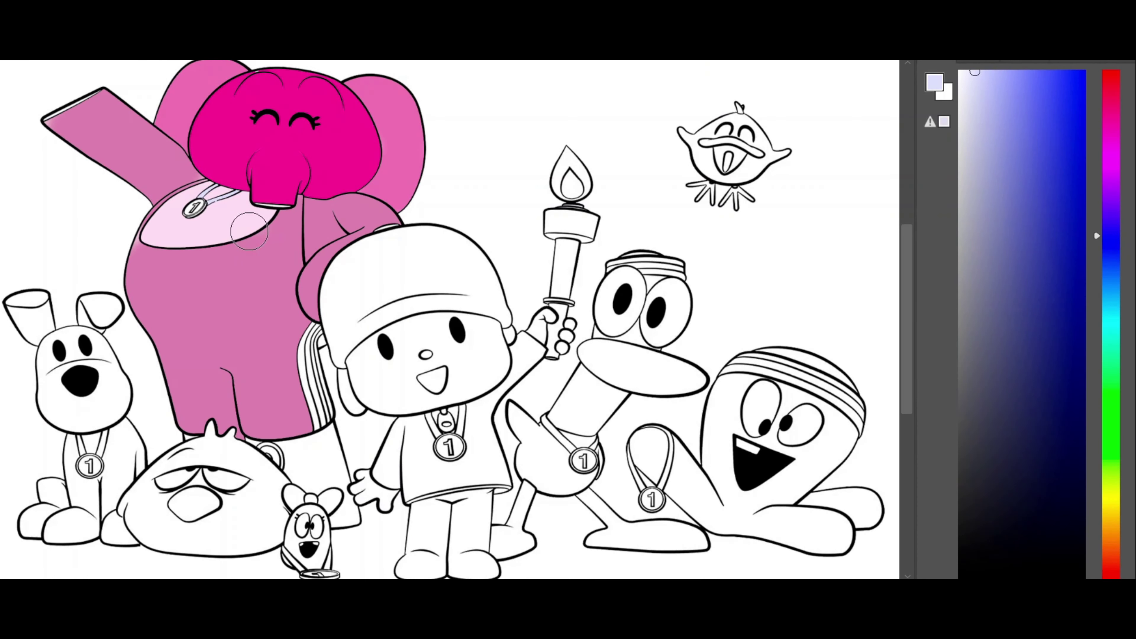
{"action": "left_click", "coordinate": [1081, 75]}
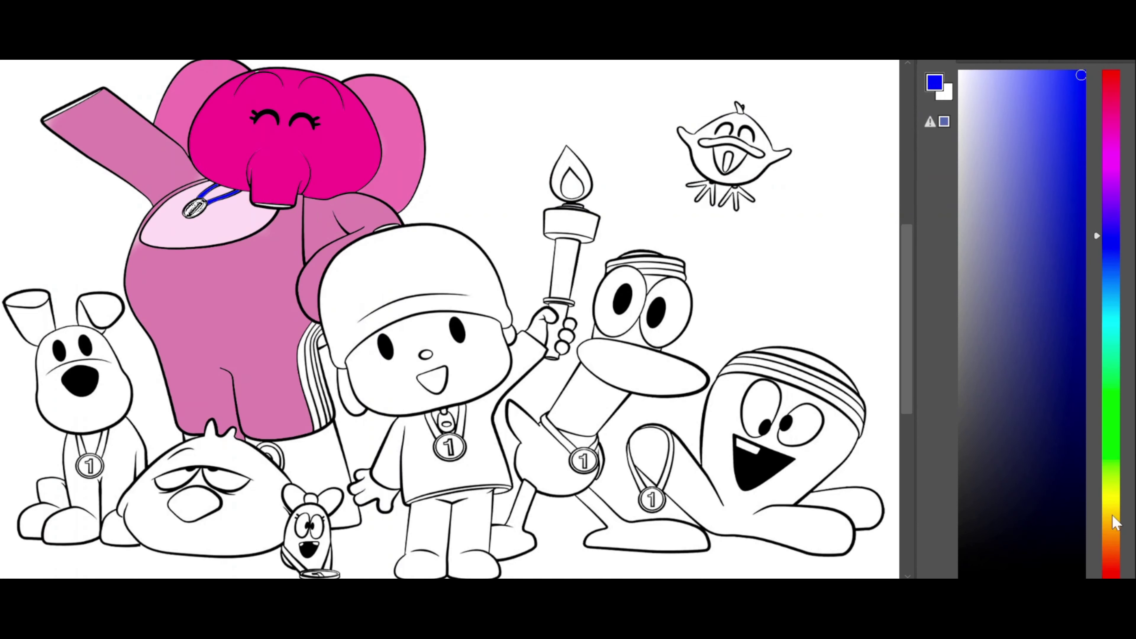
{"action": "left_click", "coordinate": [1112, 504]}
Paint the boy's hat and shirt bright blue, keeping the colour inside the outlines
{"action": "left_click", "coordinate": [376, 283]}
{"action": "left_click", "coordinate": [1112, 257]}
{"action": "key", "text": "b"}
{"action": "mouse_move", "coordinate": [489, 270]}
{"action": "left_mouse_down"}
{"action": "mouse_move", "coordinate": [465, 277]}
{"action": "mouse_move", "coordinate": [385, 250]}
{"action": "mouse_move", "coordinate": [340, 327]}
{"action": "mouse_move", "coordinate": [420, 264]}
{"action": "mouse_move", "coordinate": [380, 313]}
{"action": "mouse_move", "coordinate": [492, 291]}
{"action": "mouse_move", "coordinate": [324, 344]}
{"action": "left_mouse_up"}
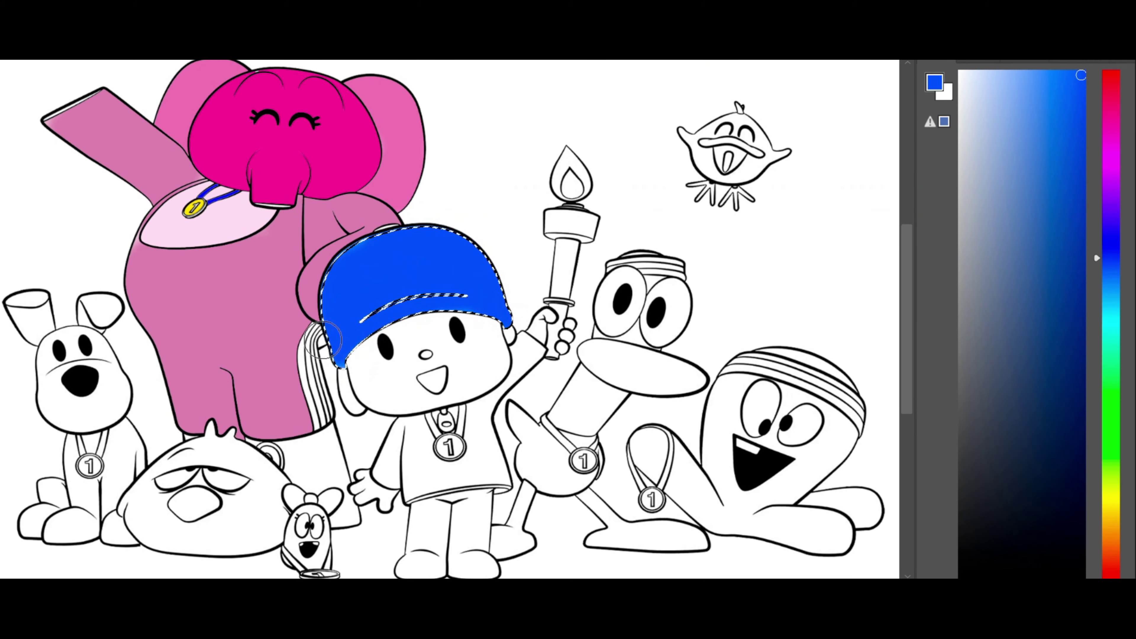
{"action": "key", "text": "w"}
{"action": "left_click", "coordinate": [475, 439]}
{"action": "key", "text": "b"}
{"action": "mouse_move", "coordinate": [409, 439]}
{"action": "left_mouse_down"}
{"action": "mouse_move", "coordinate": [465, 448]}
{"action": "mouse_move", "coordinate": [474, 474]}
{"action": "mouse_move", "coordinate": [507, 389]}
{"action": "mouse_move", "coordinate": [445, 489]}
{"action": "mouse_move", "coordinate": [392, 448]}
{"action": "left_mouse_up"}
Select both of the boy's hands and paint them a very pale pink skin tone
{"action": "key", "text": "w"}
{"action": "left_click", "coordinate": [375, 492]}
{"action": "left_click", "coordinate": [543, 321], "text": "shift"}
{"action": "left_click", "coordinate": [1040, 96]}
{"action": "left_click", "coordinate": [1072, 145]}
{"action": "left_click", "coordinate": [980, 83]}
{"action": "left_click", "coordinate": [1109, 168]}
{"action": "left_click_drag", "start_coordinate": [973, 78], "coordinate": [966, 73]}
{"action": "left_click_drag", "start_coordinate": [559, 334], "coordinate": [542, 341]}
{"action": "mouse_move", "coordinate": [394, 510]}
{"action": "left_mouse_down"}
{"action": "mouse_move", "coordinate": [366, 476]}
{"action": "mouse_move", "coordinate": [389, 492]}
{"action": "left_mouse_up"}
Paint the boy's face with the same very pale pink as his hands
{"action": "key", "text": "w"}
{"action": "left_click", "coordinate": [387, 386]}
{"action": "key", "text": "b"}
{"action": "mouse_move", "coordinate": [424, 374]}
{"action": "left_mouse_down"}
{"action": "mouse_move", "coordinate": [483, 381]}
{"action": "mouse_move", "coordinate": [388, 327]}
{"action": "mouse_move", "coordinate": [432, 339]}
{"action": "left_mouse_up"}
{"action": "key", "text": "w"}
{"action": "key", "text": "ctrl+d"}
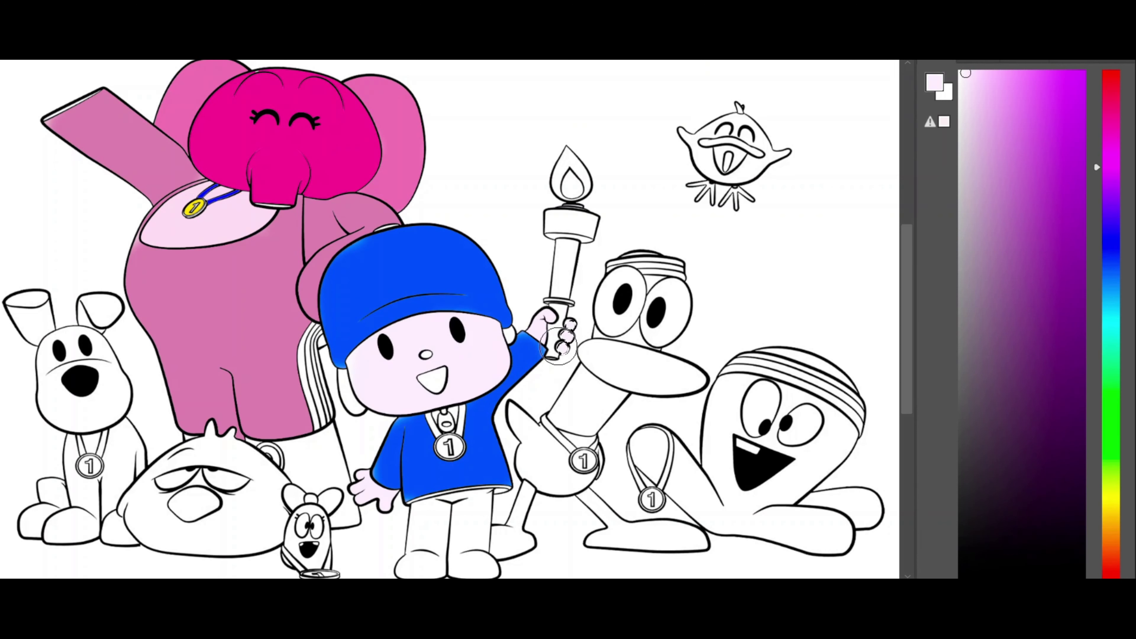
Paint the boy's trousers and shoes turquoise and his medal yellow
{"action": "left_click", "coordinate": [481, 534]}
{"action": "key", "text": "b"}
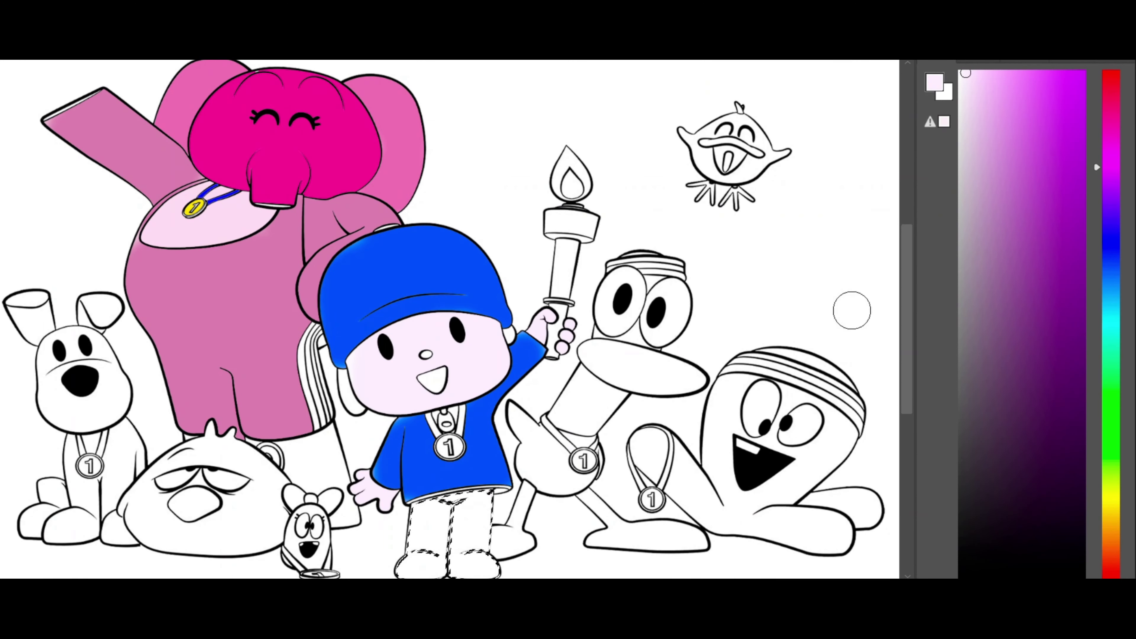
{"action": "left_click", "coordinate": [1111, 325]}
{"action": "left_click", "coordinate": [1068, 82]}
{"action": "mouse_move", "coordinate": [474, 502]}
{"action": "left_mouse_down"}
{"action": "mouse_move", "coordinate": [474, 559]}
{"action": "mouse_move", "coordinate": [425, 537]}
{"action": "mouse_move", "coordinate": [467, 559]}
{"action": "left_mouse_up"}
{"action": "key", "text": "ctrl+d"}
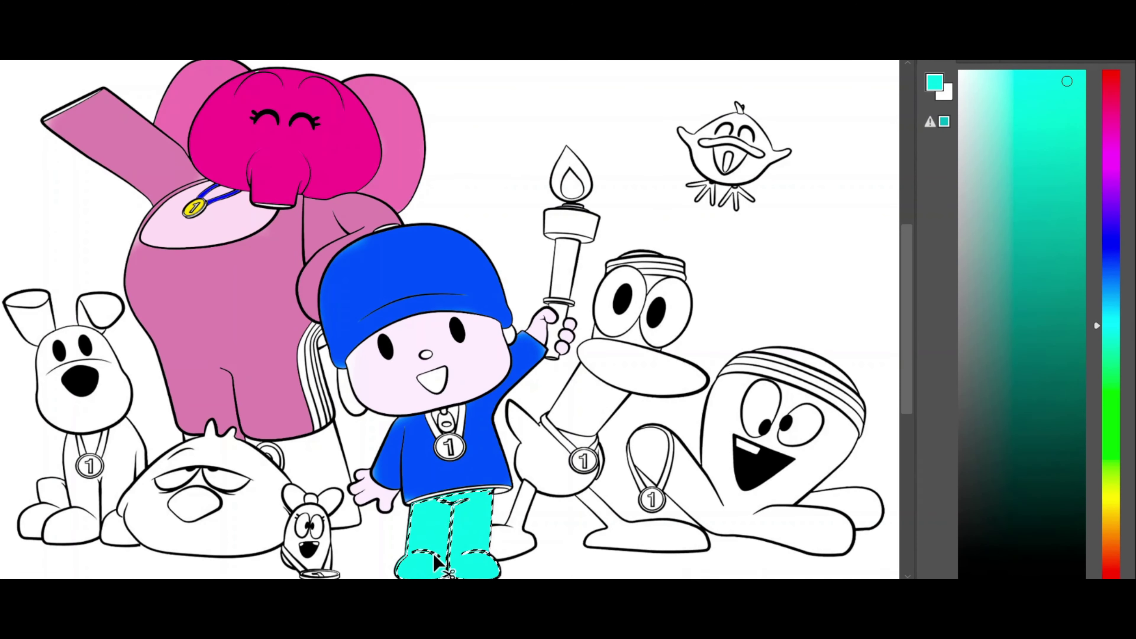
{"action": "key", "text": "w"}
{"action": "left_click", "coordinate": [1109, 498]}
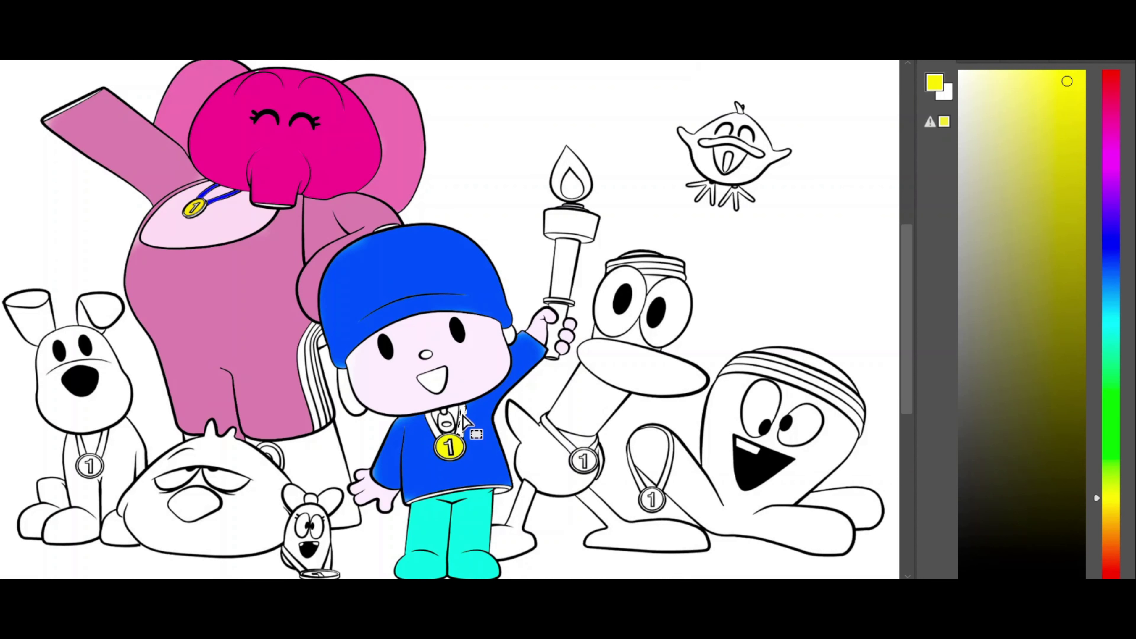
Colour the boy's medal ribbon red and the small shape between the ribbon straps pale green
{"action": "left_click", "coordinate": [1118, 251]}
{"action": "left_click", "coordinate": [1085, 71]}
{"action": "left_click", "coordinate": [1112, 76]}
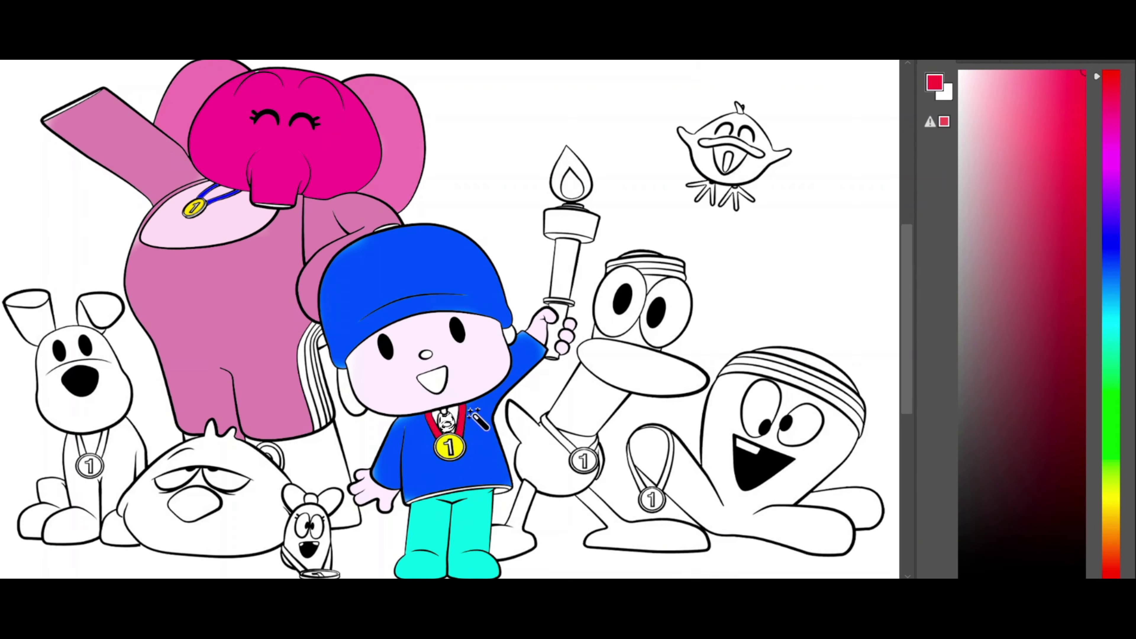
{"action": "left_click", "coordinate": [1116, 387]}
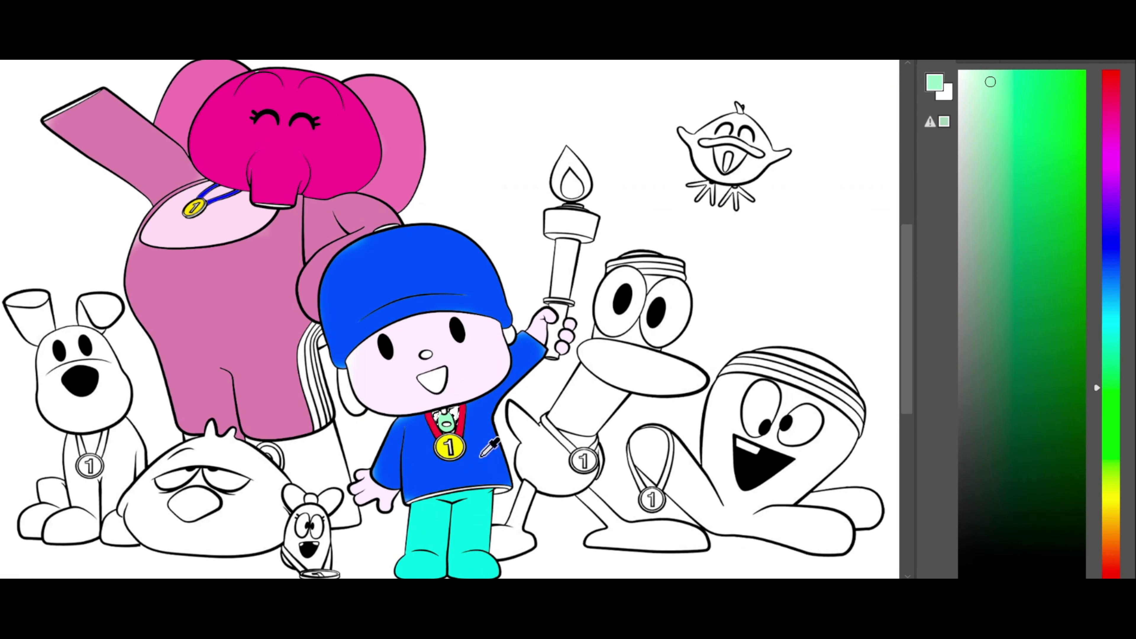
{"action": "left_click", "coordinate": [481, 456], "text": "alt"}
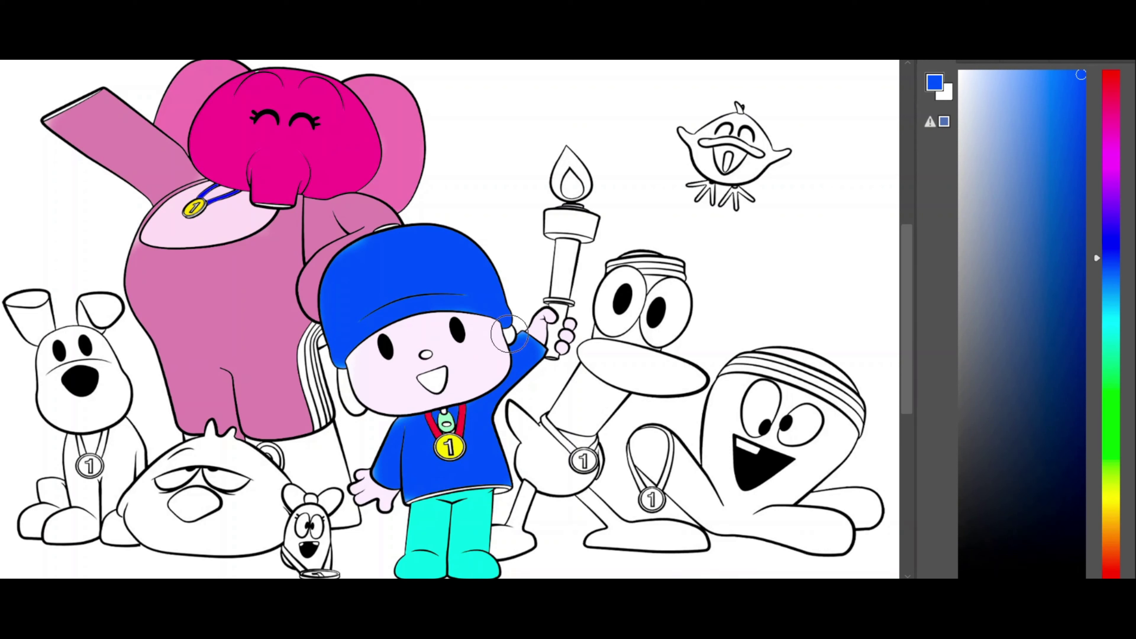
Select the torch handle's sections and paint them dark brown
{"action": "left_click", "coordinate": [560, 283]}
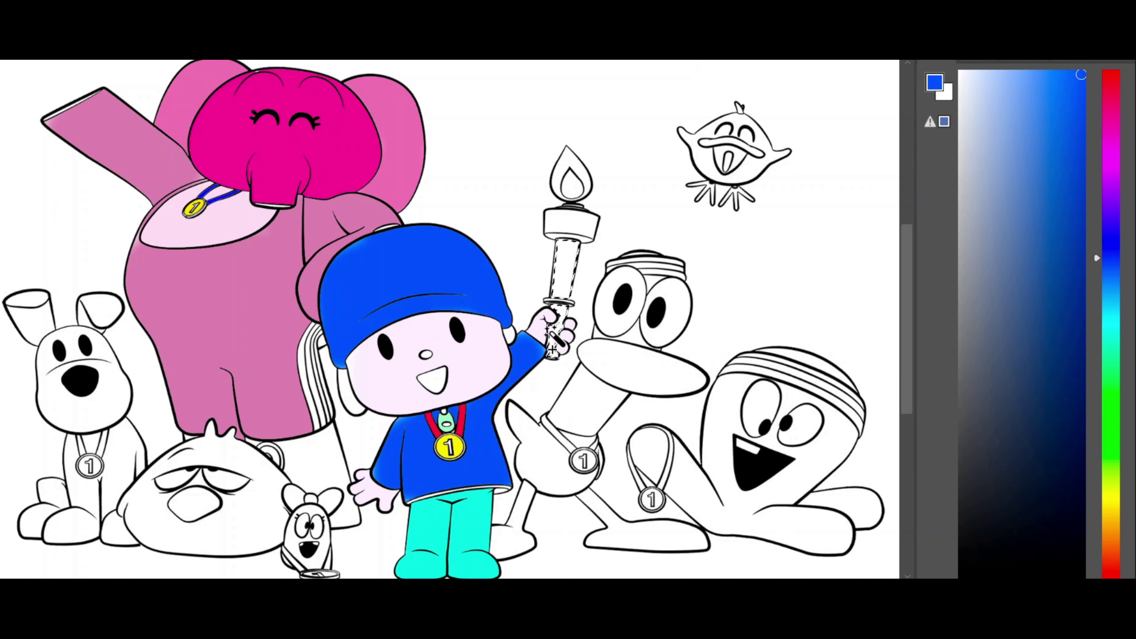
{"action": "left_click", "coordinate": [972, 320]}
{"action": "left_click_drag", "start_coordinate": [1097, 259], "coordinate": [1097, 538]}
{"action": "left_click", "coordinate": [1073, 463]}
{"action": "key", "text": "b"}
{"action": "mouse_move", "coordinate": [553, 331]}
{"action": "left_mouse_down"}
{"action": "mouse_move", "coordinate": [567, 262]}
{"action": "mouse_move", "coordinate": [567, 344]}
{"action": "mouse_move", "coordinate": [555, 357]}
{"action": "mouse_move", "coordinate": [567, 244]}
{"action": "left_mouse_up"}
Paint the torch's cup and the narrow rim beneath it golden yellow
{"action": "key", "text": "w"}
{"action": "left_click", "coordinate": [570, 227]}
{"action": "key", "text": "b"}
{"action": "left_click", "coordinate": [1114, 508]}
{"action": "left_click_drag", "start_coordinate": [1072, 270], "coordinate": [1071, 108]}
{"action": "mouse_move", "coordinate": [529, 242]}
{"action": "left_mouse_down"}
{"action": "mouse_move", "coordinate": [579, 231]}
{"action": "mouse_move", "coordinate": [569, 234]}
{"action": "left_mouse_up"}
{"action": "key", "text": "w"}
{"action": "left_click", "coordinate": [579, 237]}
{"action": "key", "text": "b"}
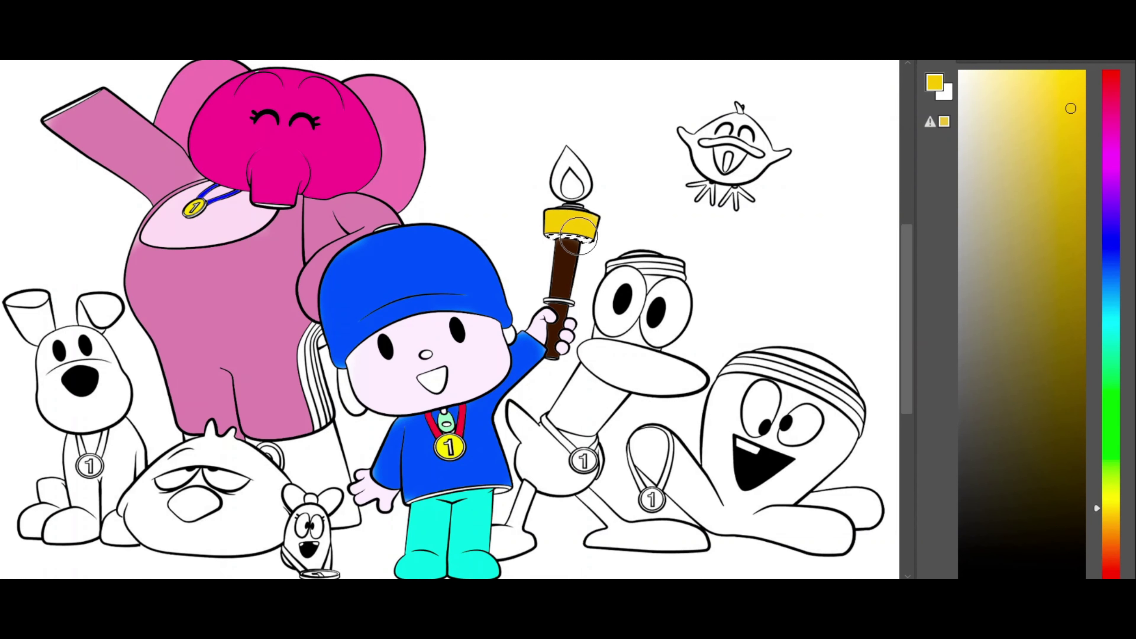
Fill the torch's outer flame with bright red and its inner flame with dark red
{"action": "left_click", "coordinate": [579, 167]}
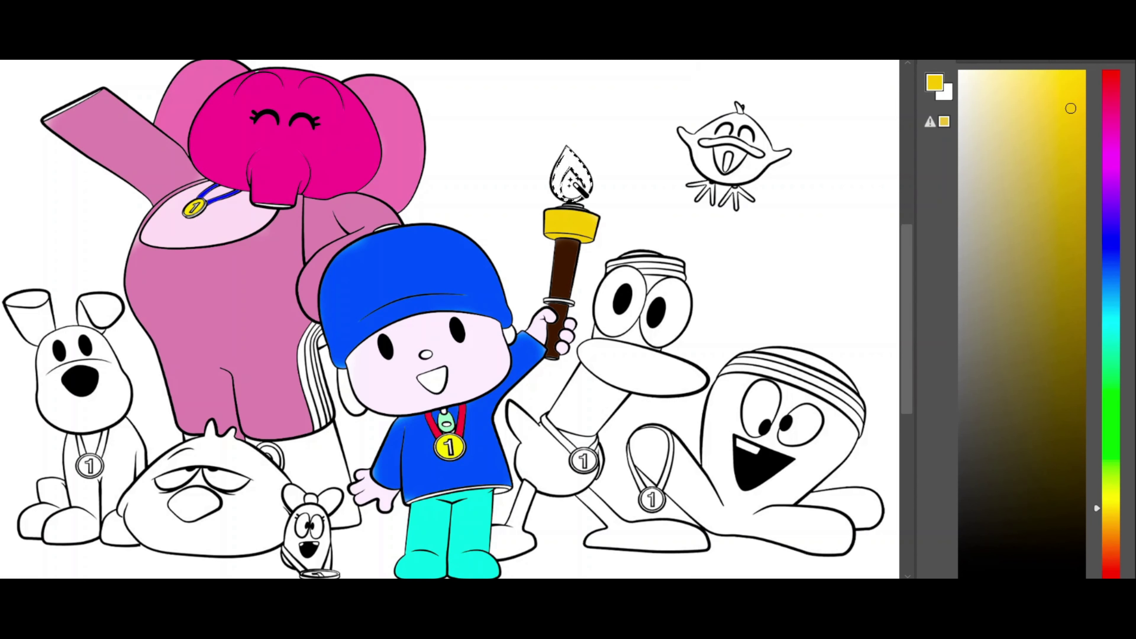
{"action": "left_click", "coordinate": [1113, 85]}
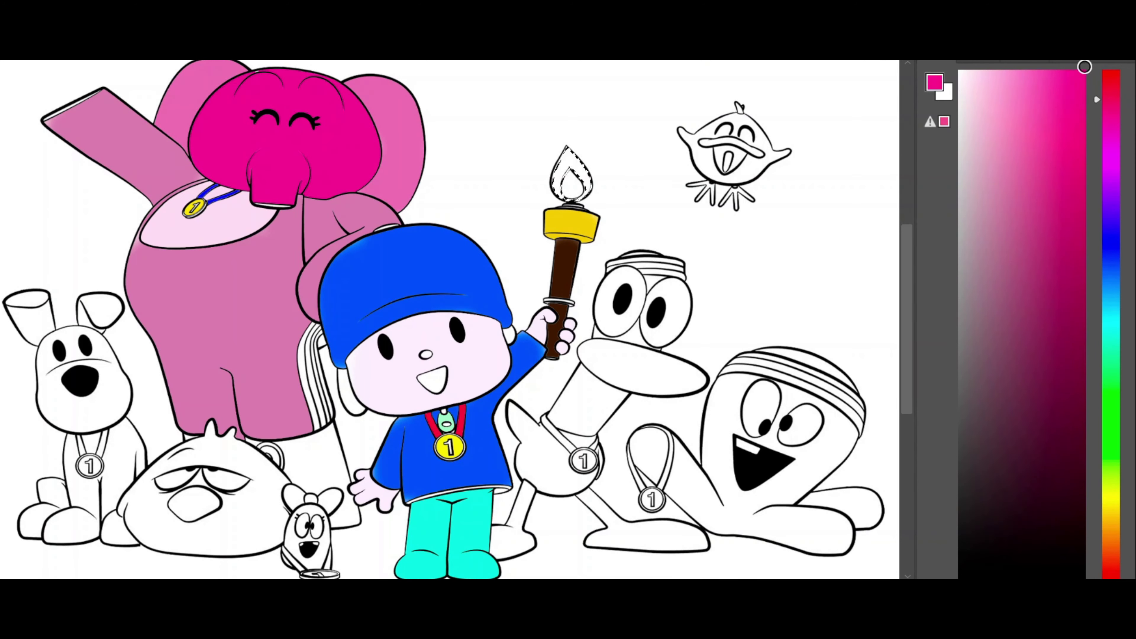
{"action": "key", "text": "alt+BackSpace"}
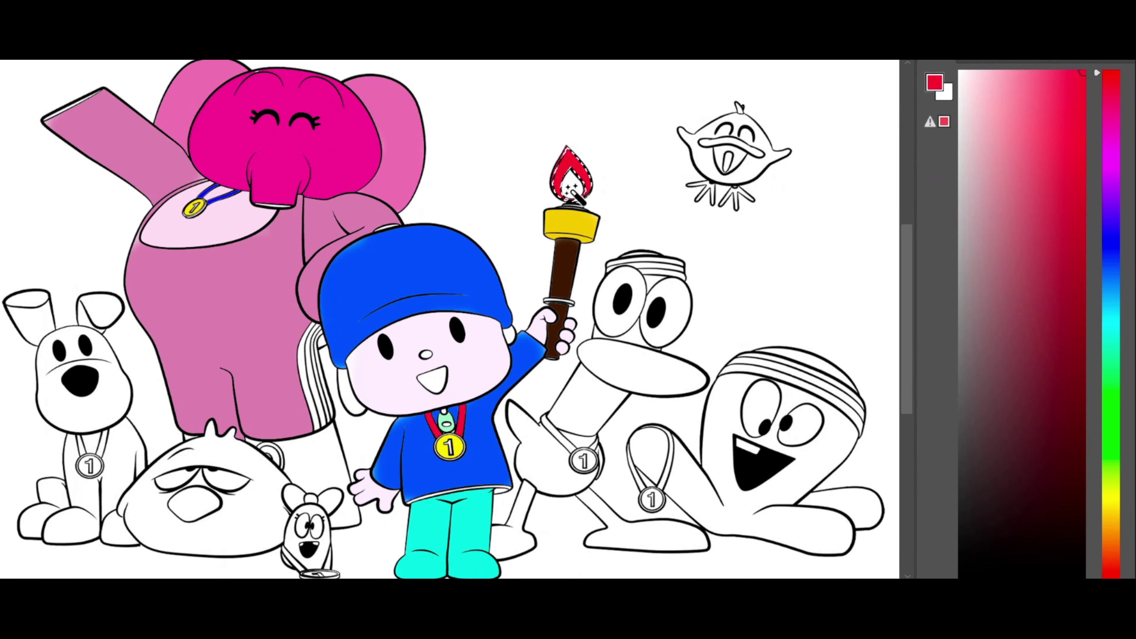
{"action": "key", "text": "alt+BackSpace"}
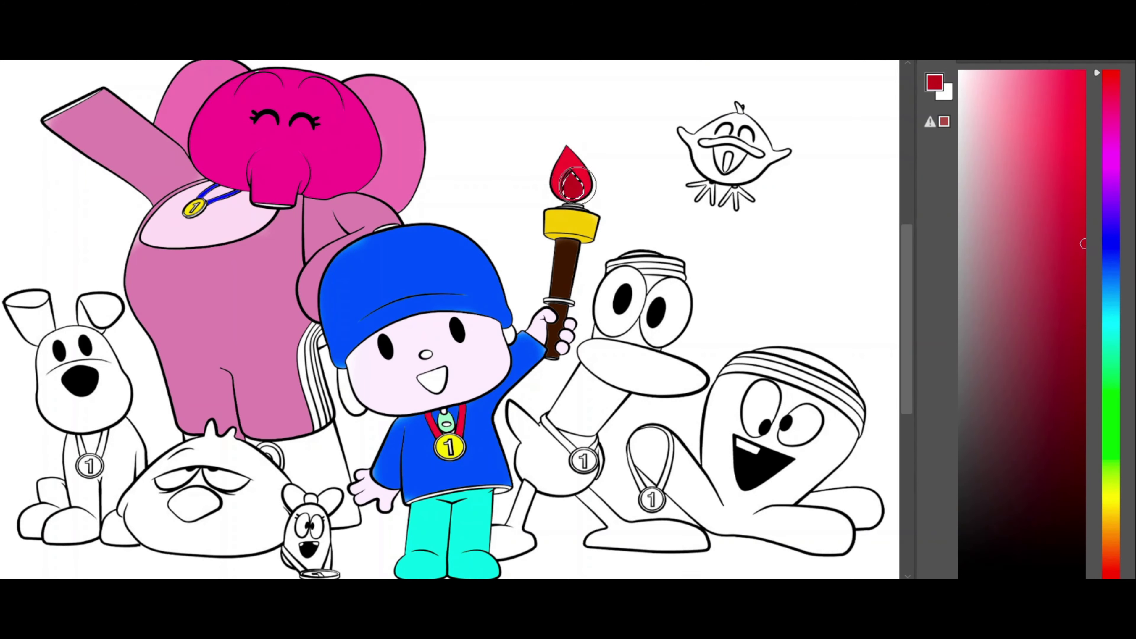
Colour the ear shapes on both sides of the boy's head dark red
{"action": "left_click", "coordinate": [348, 389]}
{"action": "key", "text": "alt+BackSpace"}
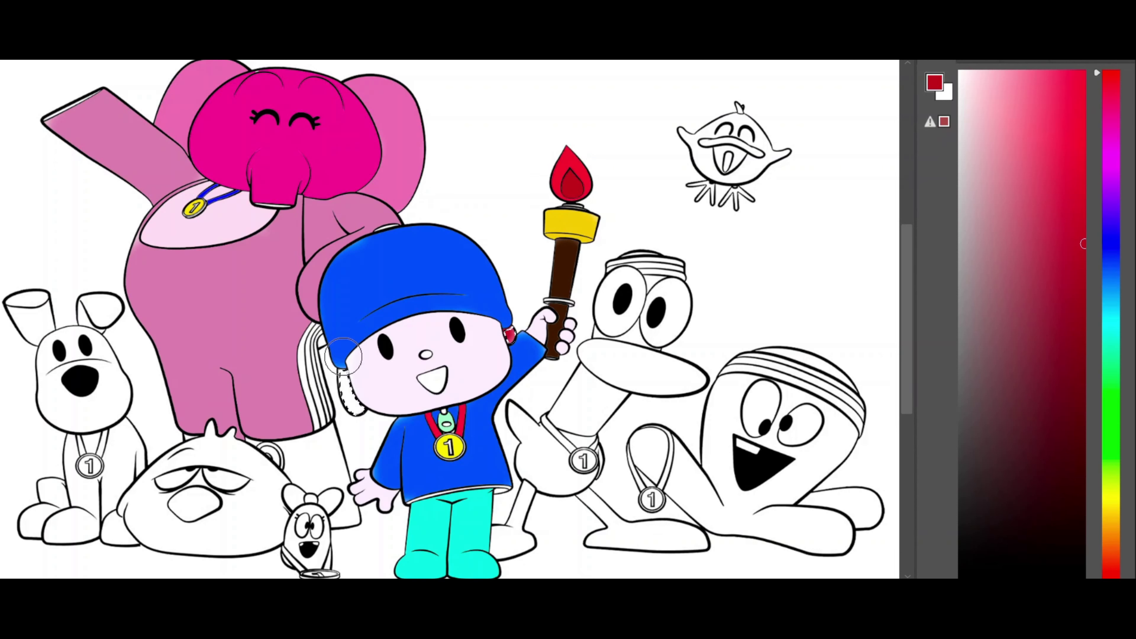
{"action": "key", "text": "ctrl+d"}
Paint the sleepy bird's body dark teal
{"action": "left_click", "coordinate": [229, 451]}
{"action": "left_click_drag", "start_coordinate": [1110, 248], "coordinate": [1114, 297]}
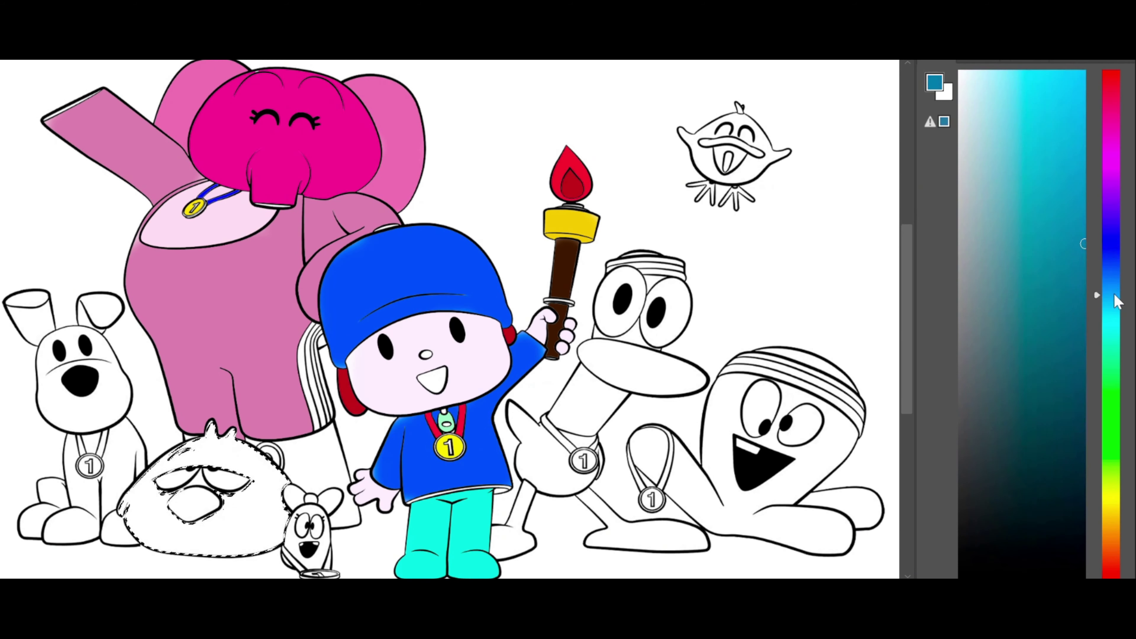
{"action": "mouse_move", "coordinate": [274, 483]}
{"action": "left_mouse_down"}
{"action": "mouse_move", "coordinate": [219, 452]}
{"action": "mouse_move", "coordinate": [160, 468]}
{"action": "mouse_move", "coordinate": [159, 517]}
{"action": "mouse_move", "coordinate": [146, 507]}
{"action": "mouse_move", "coordinate": [205, 557]}
{"action": "mouse_move", "coordinate": [280, 538]}
{"action": "mouse_move", "coordinate": [227, 516]}
{"action": "mouse_move", "coordinate": [175, 538]}
{"action": "mouse_move", "coordinate": [155, 531]}
{"action": "mouse_move", "coordinate": [169, 471]}
{"action": "mouse_move", "coordinate": [274, 524]}
{"action": "left_mouse_up"}
Paint the sleepy bird's beak and the ring-shaped detail behind the bird orange
{"action": "key", "text": "w"}
{"action": "left_click", "coordinate": [192, 499]}
{"action": "left_click", "coordinate": [1111, 535]}
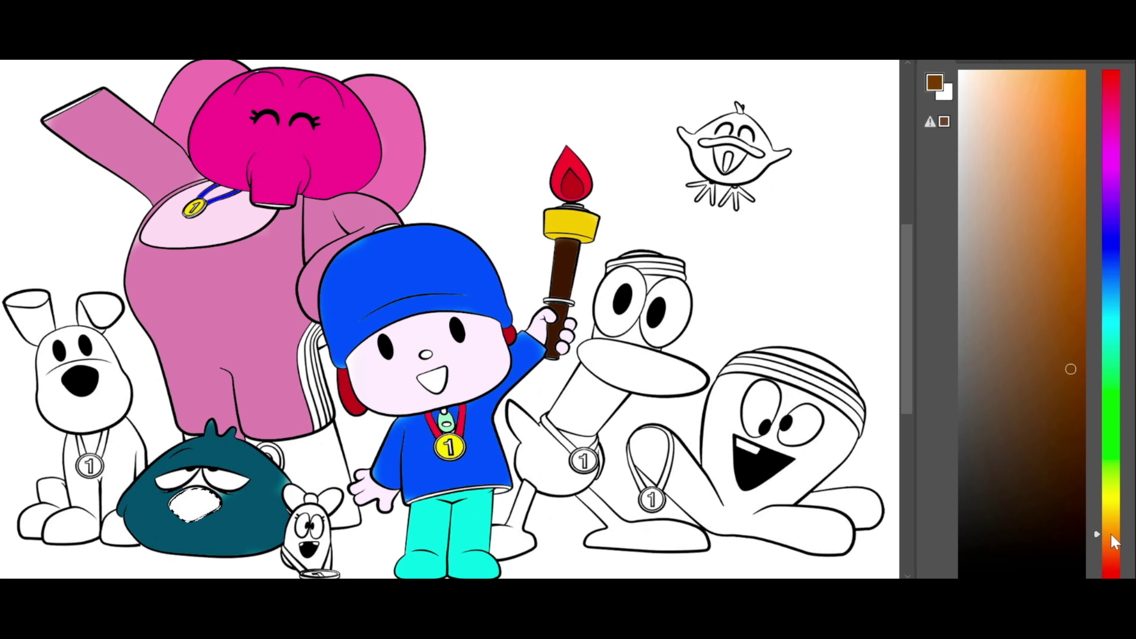
{"action": "left_click", "coordinate": [1083, 169]}
{"action": "key", "text": "b"}
{"action": "left_click_drag", "start_coordinate": [183, 501], "coordinate": [226, 512]}
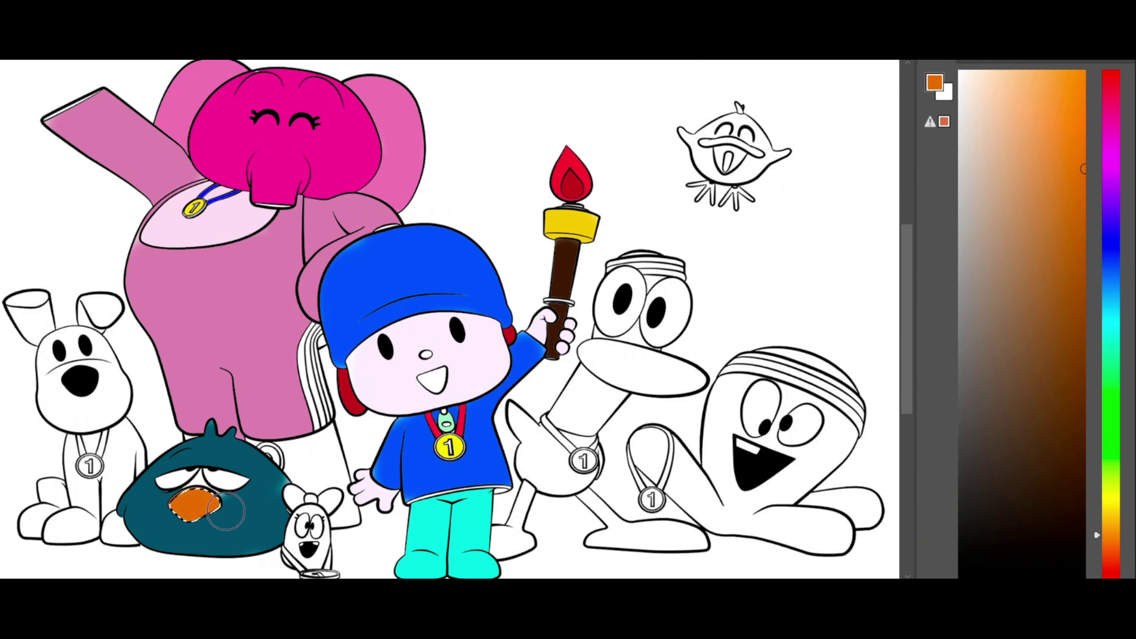
{"action": "key", "text": "ctrl+d"}
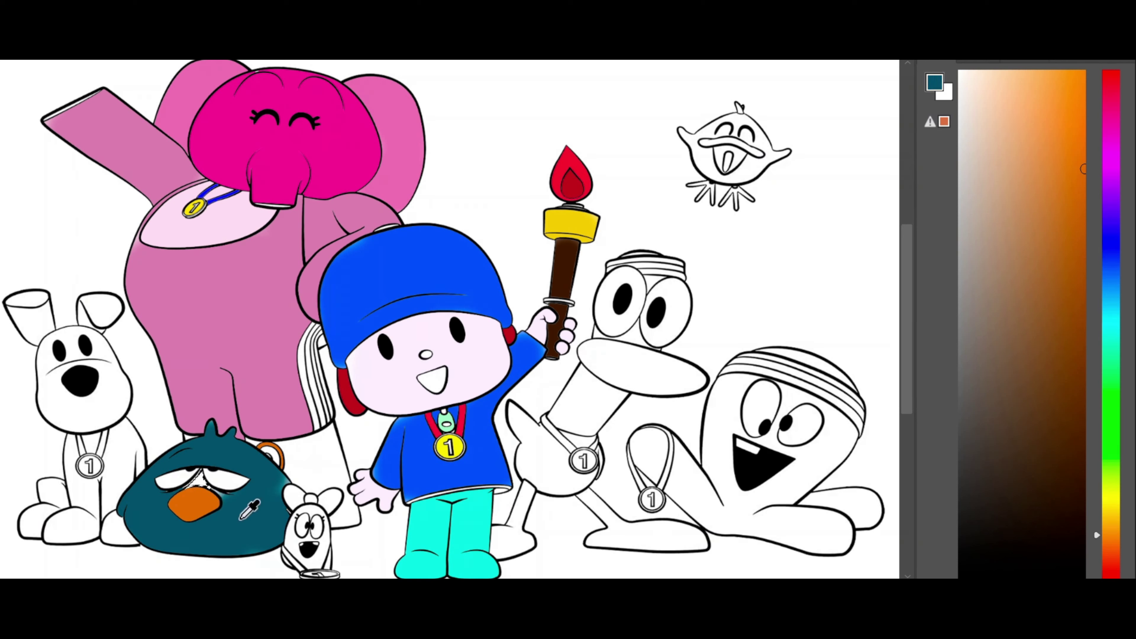
{"action": "left_click", "coordinate": [201, 470], "text": "alt"}
Paint the dog's body and head light beige
{"action": "left_click", "coordinate": [122, 474]}
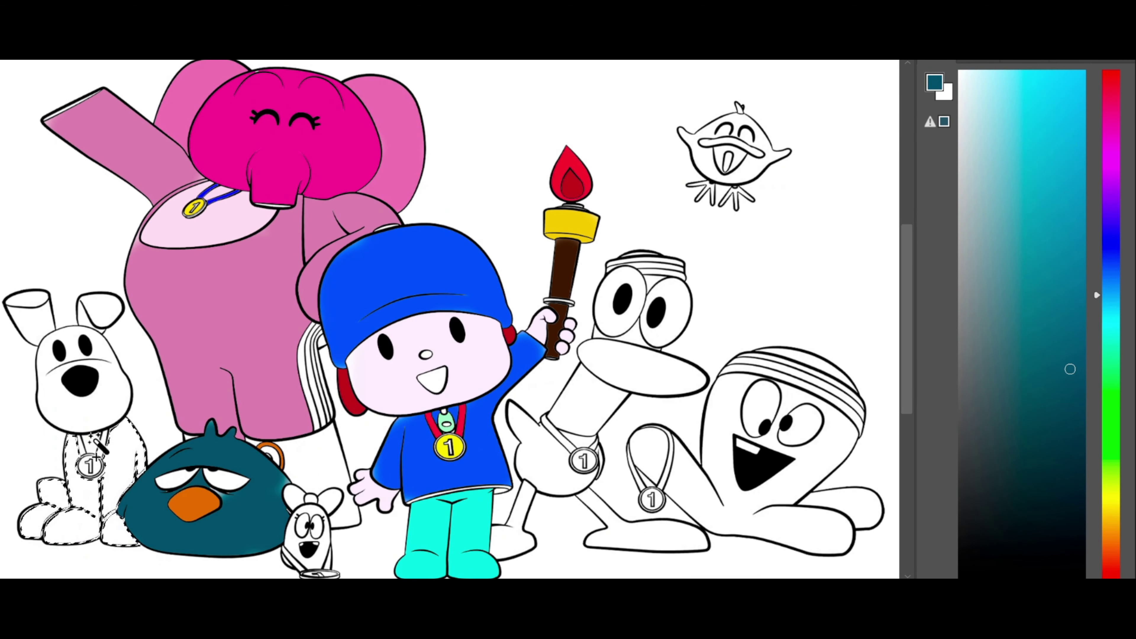
{"action": "left_click", "coordinate": [1114, 513]}
{"action": "left_click", "coordinate": [1026, 344]}
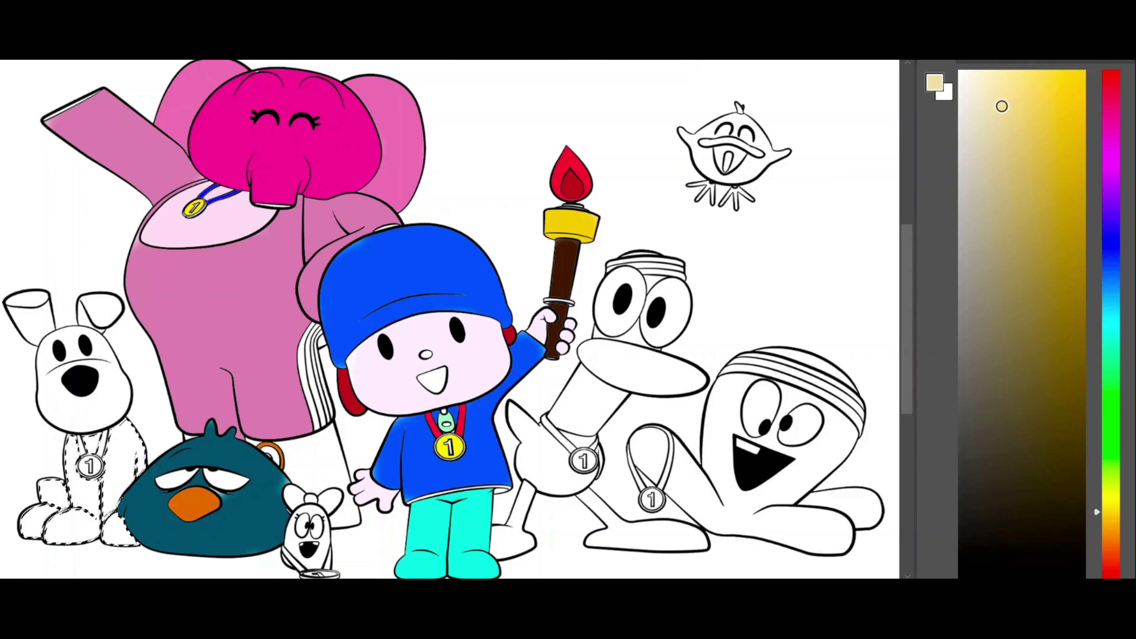
{"action": "mouse_move", "coordinate": [127, 436]}
{"action": "left_mouse_down"}
{"action": "mouse_move", "coordinate": [110, 493]}
{"action": "mouse_move", "coordinate": [128, 466]}
{"action": "mouse_move", "coordinate": [108, 533]}
{"action": "mouse_move", "coordinate": [117, 495]}
{"action": "mouse_move", "coordinate": [46, 520]}
{"action": "mouse_move", "coordinate": [48, 490]}
{"action": "mouse_move", "coordinate": [82, 479]}
{"action": "mouse_move", "coordinate": [79, 462]}
{"action": "mouse_move", "coordinate": [82, 482]}
{"action": "mouse_move", "coordinate": [116, 445]}
{"action": "left_mouse_up"}
{"action": "key", "text": "w"}
{"action": "left_click", "coordinate": [110, 405]}
{"action": "key", "text": "b"}
{"action": "mouse_move", "coordinate": [99, 346]}
{"action": "left_mouse_down"}
{"action": "mouse_move", "coordinate": [116, 404]}
{"action": "mouse_move", "coordinate": [49, 385]}
{"action": "mouse_move", "coordinate": [80, 345]}
{"action": "left_mouse_up"}
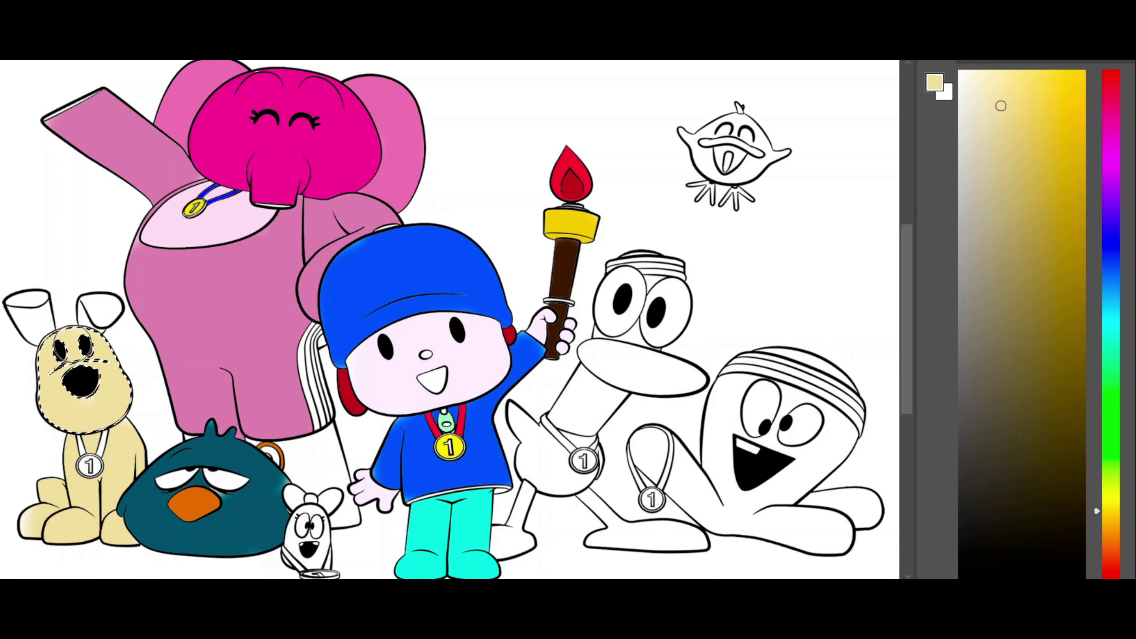
Paint the outer parts of both of the dog's ears light beige
{"action": "key", "text": "w"}
{"action": "left_click", "coordinate": [85, 308]}
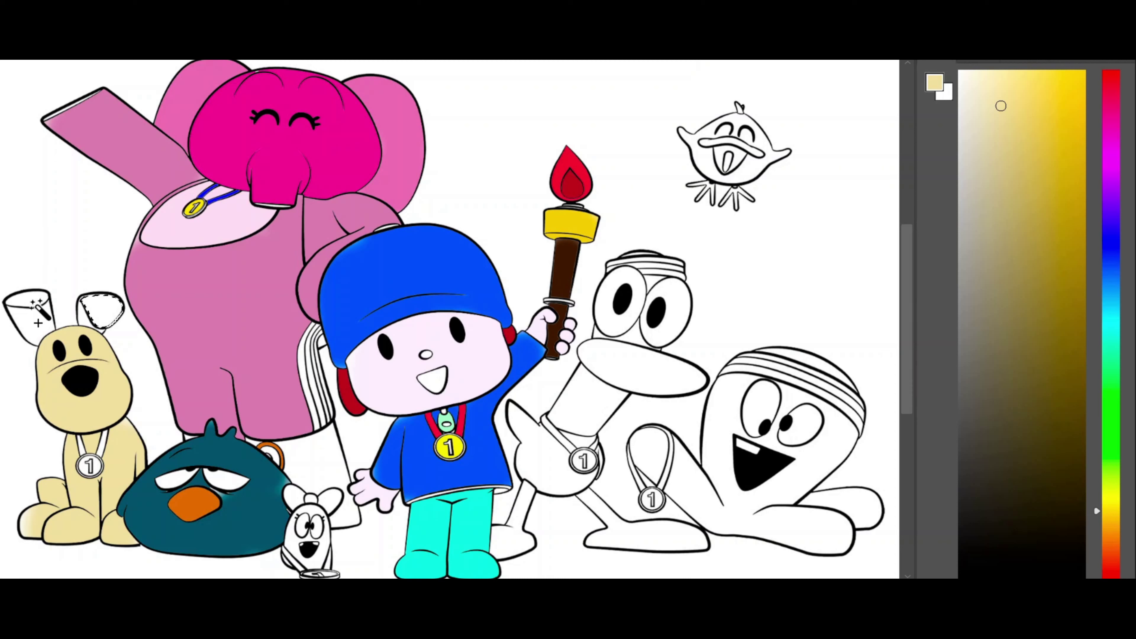
{"action": "left_click", "coordinate": [38, 317], "text": "shift"}
{"action": "key", "text": "b"}
{"action": "mouse_move", "coordinate": [53, 334]}
{"action": "left_mouse_down"}
{"action": "mouse_move", "coordinate": [28, 316]}
{"action": "mouse_move", "coordinate": [91, 303]}
{"action": "left_mouse_up"}
Paint the inner areas of both of the dog's ears black
{"action": "key", "text": "w"}
{"action": "left_click", "coordinate": [89, 320]}
{"action": "left_click", "coordinate": [961, 575]}
{"action": "key", "text": "b"}
{"action": "left_click_drag", "start_coordinate": [91, 324], "coordinate": [87, 317]}
{"action": "mouse_move", "coordinate": [17, 299]}
{"action": "left_mouse_down"}
{"action": "mouse_move", "coordinate": [45, 297]}
{"action": "mouse_move", "coordinate": [13, 302]}
{"action": "left_mouse_up"}
{"action": "key", "text": "ctrl+d"}
Touch up the dog's paws with the beige sampled from its body
{"action": "left_click", "coordinate": [36, 518]}
{"action": "left_click", "coordinate": [64, 530], "text": "shift"}
{"action": "key", "text": "b"}
{"action": "left_click", "coordinate": [62, 532], "text": "alt"}
{"action": "left_click_drag", "start_coordinate": [31, 521], "coordinate": [53, 510]}
{"action": "key", "text": "ctrl+d"}
{"action": "left_click", "coordinate": [30, 521]}
{"action": "key", "text": "ctrl+z"}
Paint the striped side panel of the elephant's suit medium grey
{"action": "left_click", "coordinate": [307, 397]}
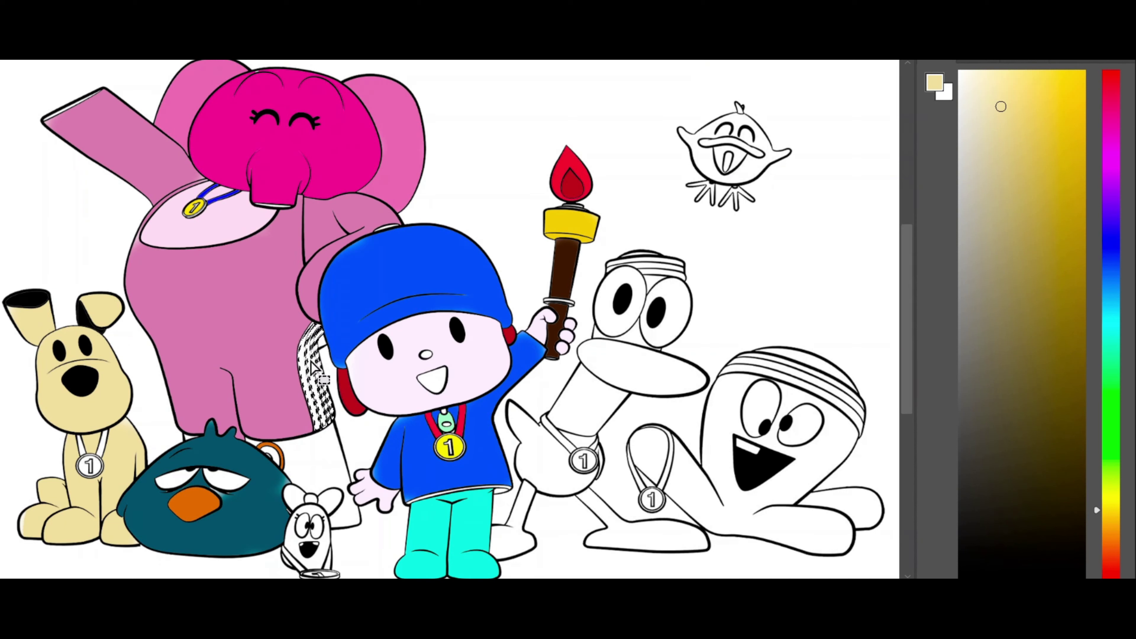
{"action": "key", "text": "b"}
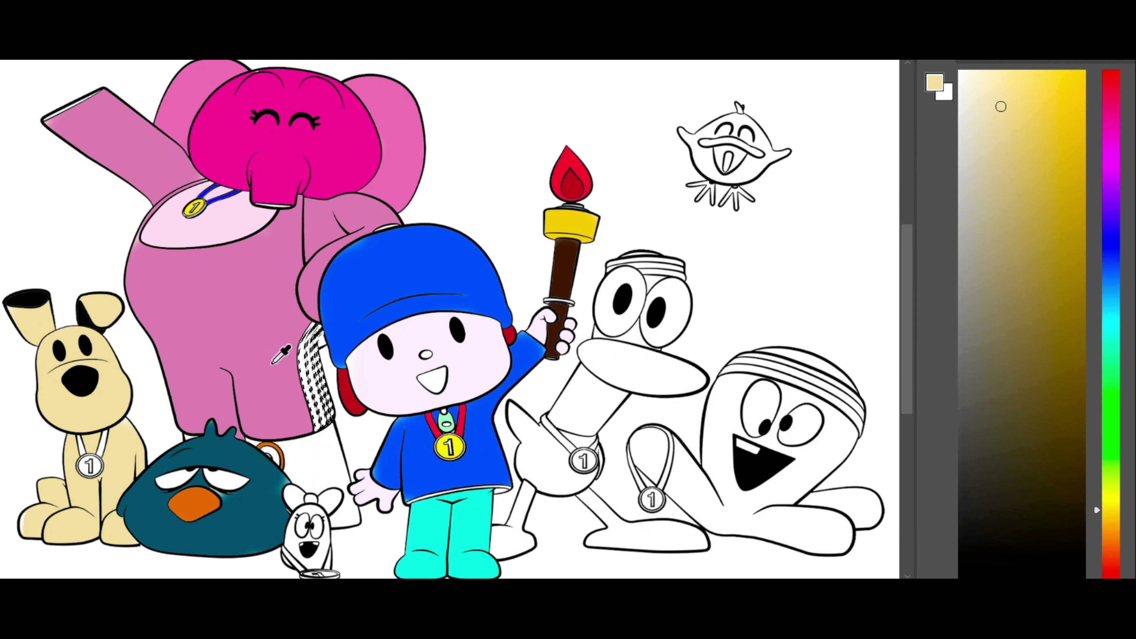
{"action": "left_click", "coordinate": [273, 354], "text": "alt"}
{"action": "mouse_move", "coordinate": [1038, 215]}
{"action": "left_mouse_down"}
{"action": "mouse_move", "coordinate": [1021, 208]}
{"action": "mouse_move", "coordinate": [960, 287]}
{"action": "left_mouse_up"}
{"action": "mouse_move", "coordinate": [309, 403]}
{"action": "left_mouse_down"}
{"action": "mouse_move", "coordinate": [301, 380]}
{"action": "mouse_move", "coordinate": [317, 330]}
{"action": "mouse_move", "coordinate": [311, 383]}
{"action": "left_mouse_up"}
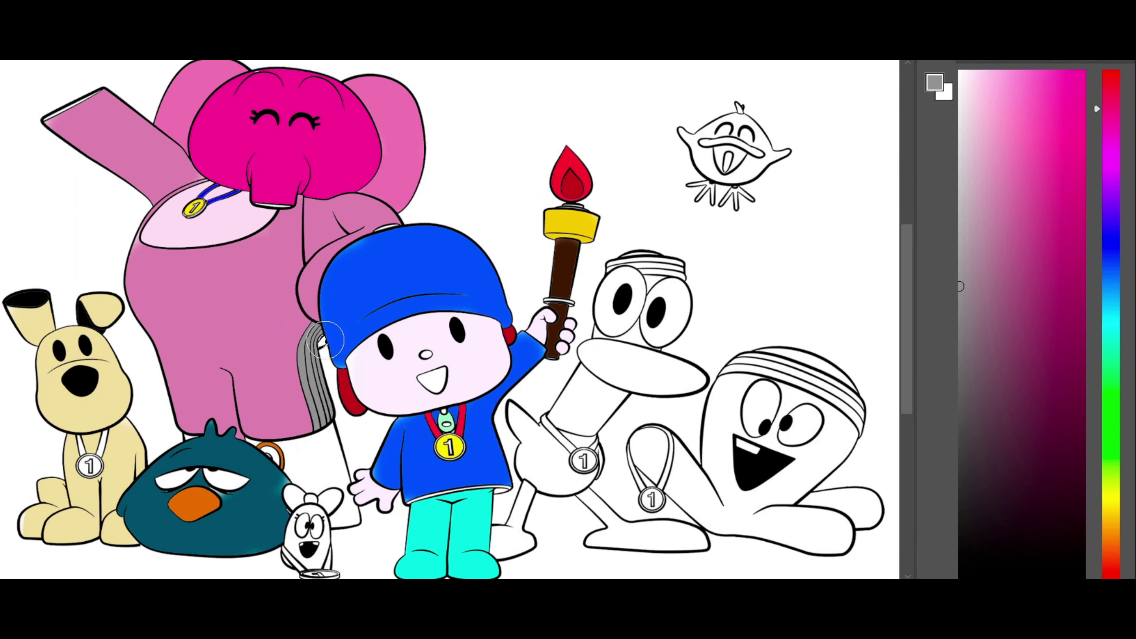
Paint the elephant's lower leg below the suit the same magenta as her head
{"action": "left_click", "coordinate": [314, 473]}
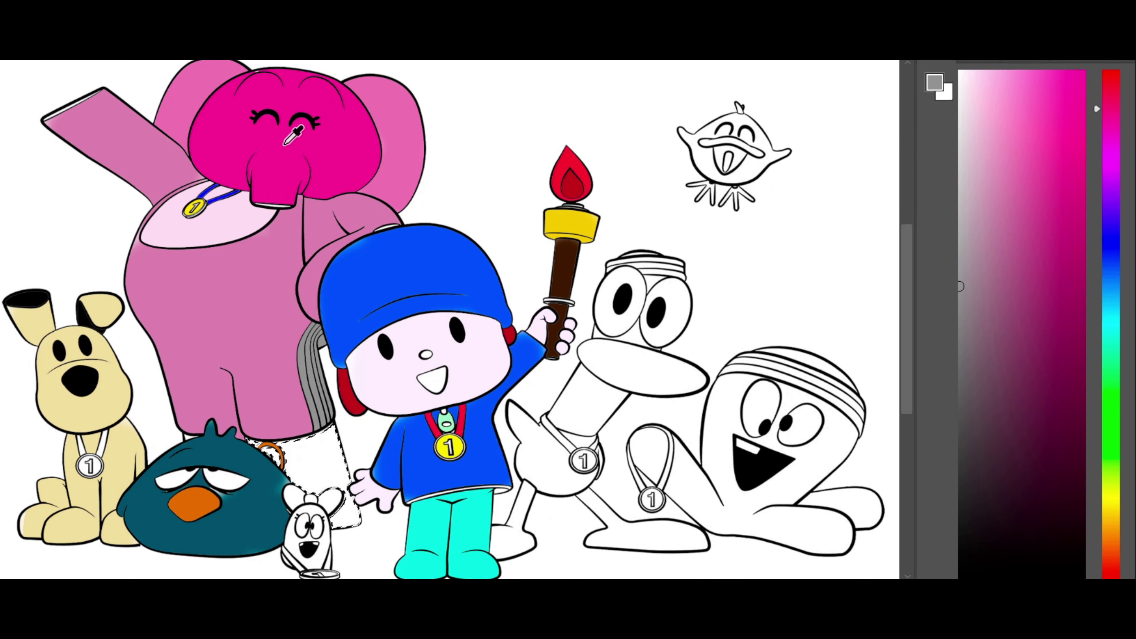
{"action": "left_click", "coordinate": [1079, 117]}
{"action": "mouse_move", "coordinate": [327, 448]}
{"action": "left_mouse_down"}
{"action": "mouse_move", "coordinate": [347, 527]}
{"action": "mouse_move", "coordinate": [263, 450]}
{"action": "left_mouse_up"}
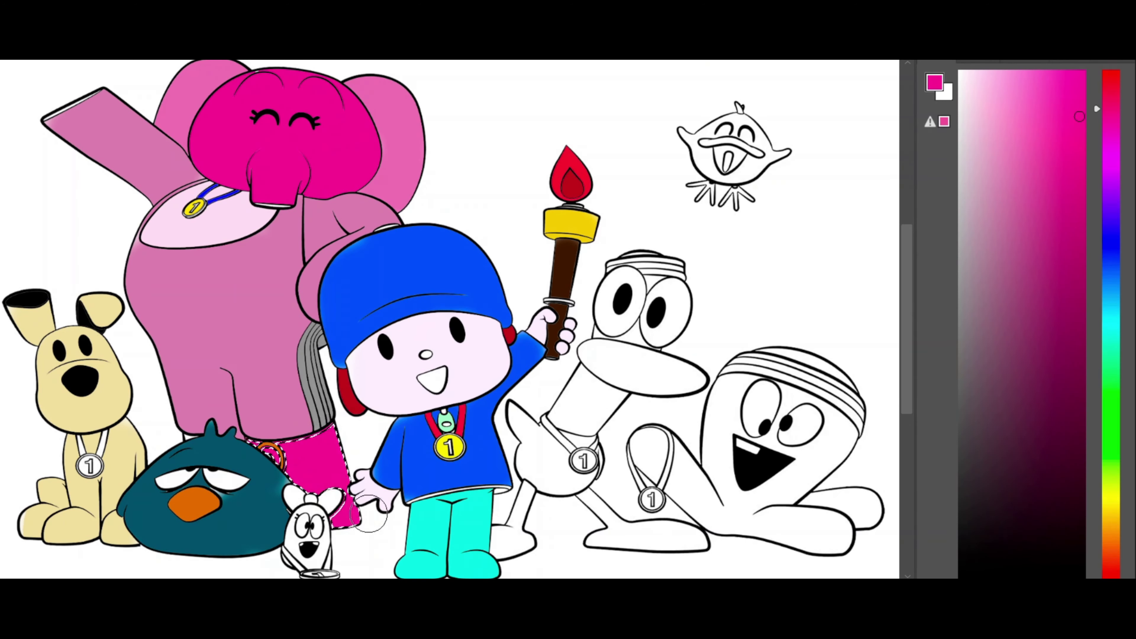
{"action": "key", "text": "ctrl+d"}
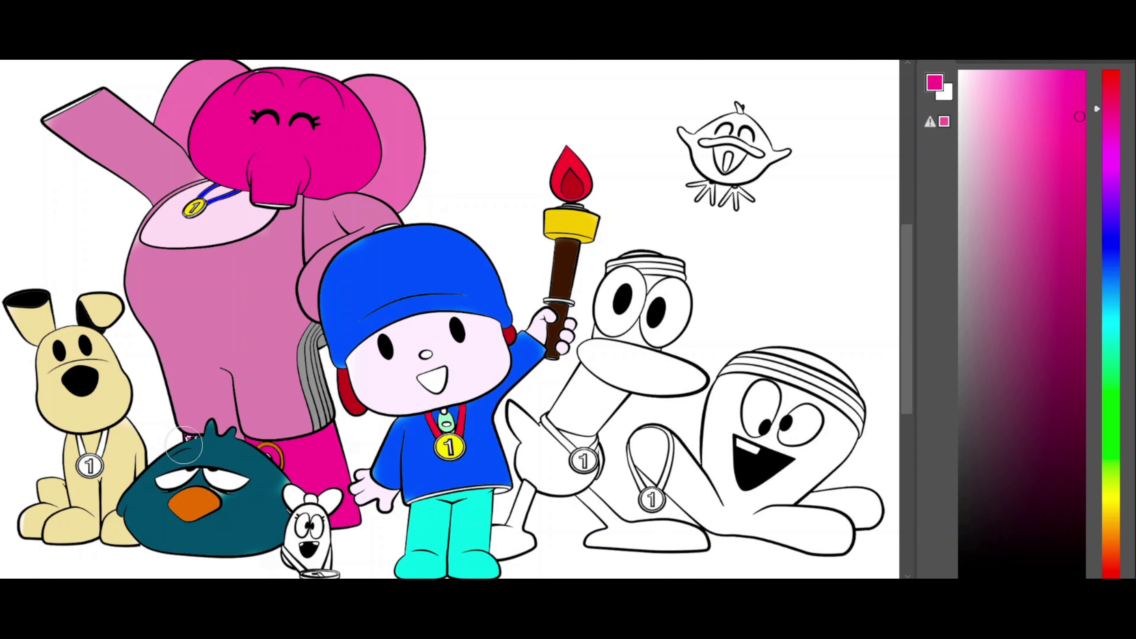
Paint the dog's medal yellow and its neck ribbon red
{"action": "left_click", "coordinate": [1112, 508]}
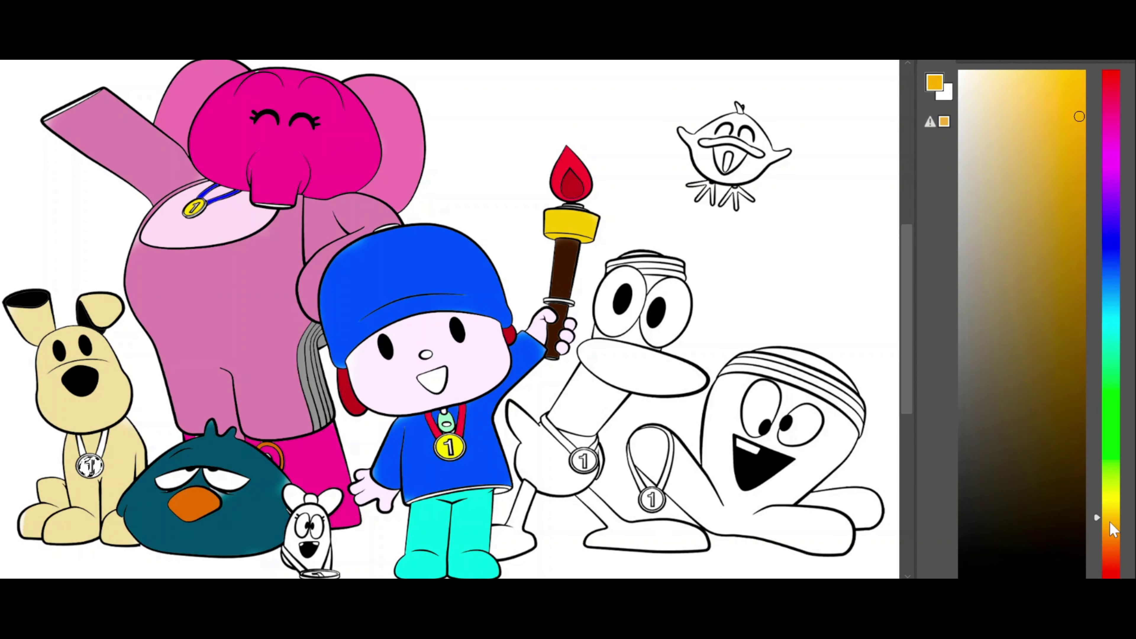
{"action": "left_click_drag", "start_coordinate": [85, 468], "coordinate": [94, 465]}
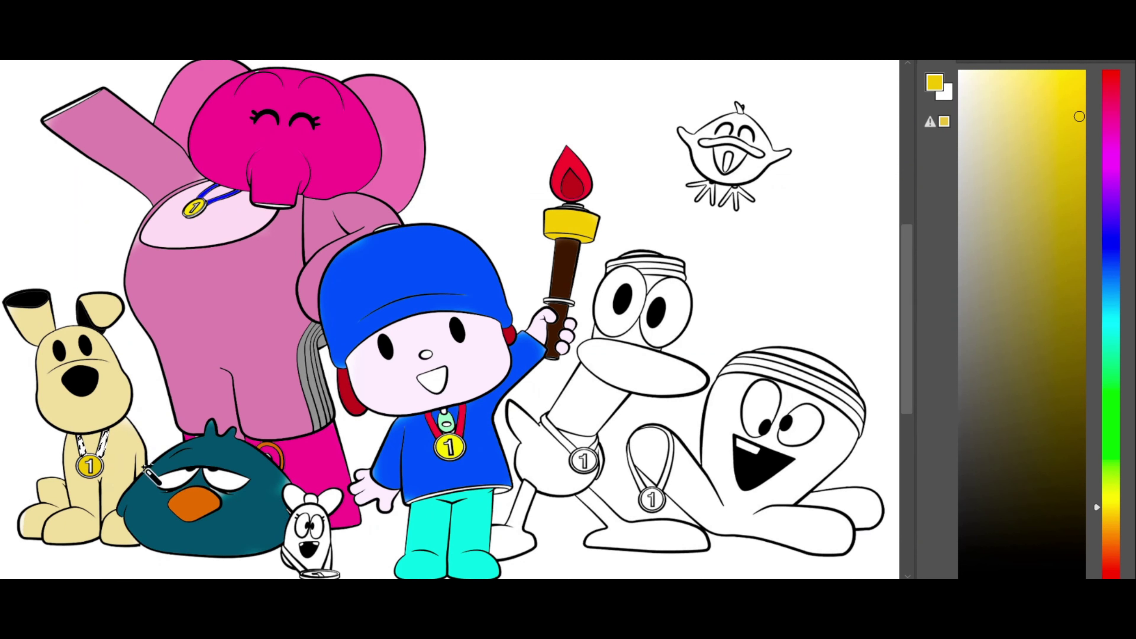
{"action": "left_click", "coordinate": [1112, 93]}
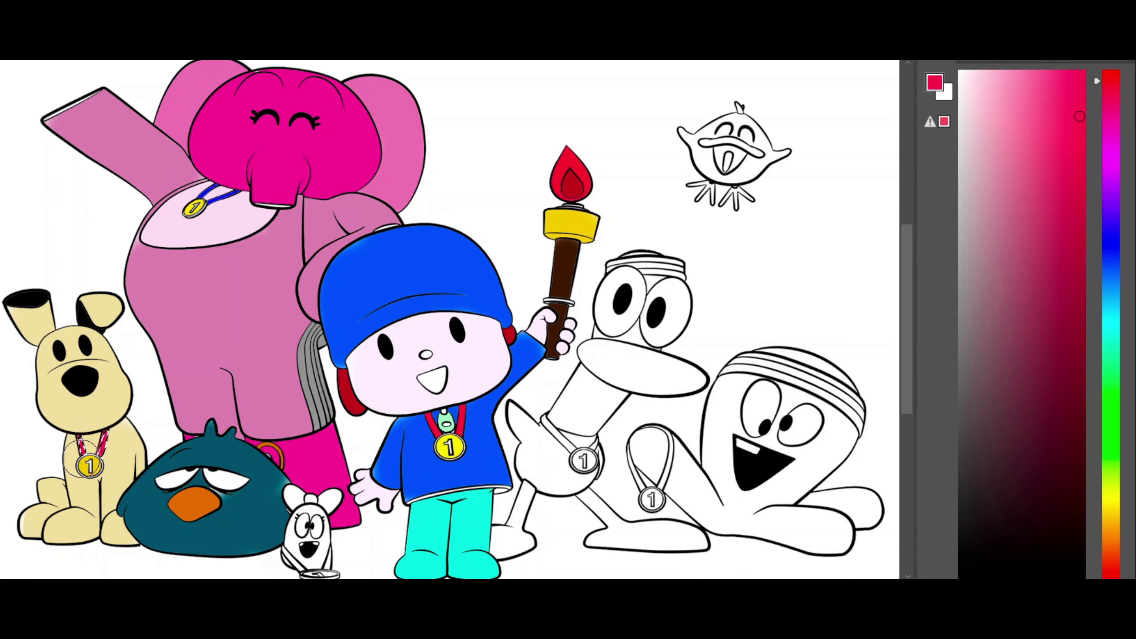
Paint the small mouse's body, head and ears medium grey
{"action": "left_click", "coordinate": [313, 507]}
{"action": "left_click", "coordinate": [961, 216]}
{"action": "left_click_drag", "start_coordinate": [912, 310], "coordinate": [913, 329]}
{"action": "mouse_move", "coordinate": [358, 531]}
{"action": "left_mouse_down"}
{"action": "mouse_move", "coordinate": [313, 532]}
{"action": "mouse_move", "coordinate": [338, 491]}
{"action": "left_mouse_up"}
{"action": "key", "text": "ctrl+d"}
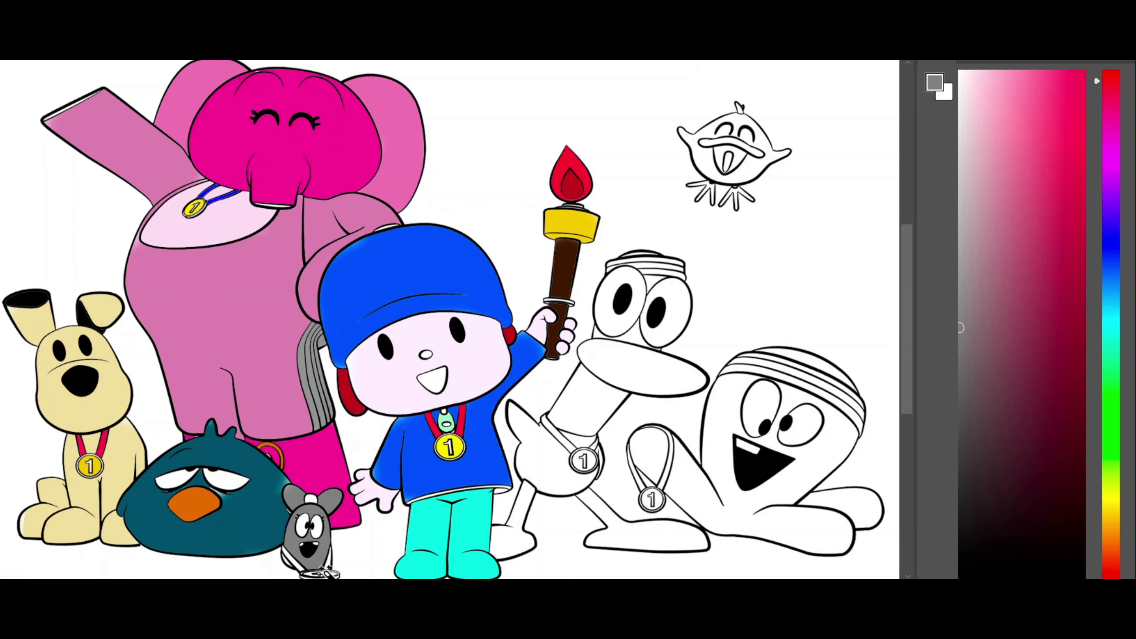
Paint the mouse's medal ribbon dark blue and its medal yellow
{"action": "left_click", "coordinate": [330, 574]}
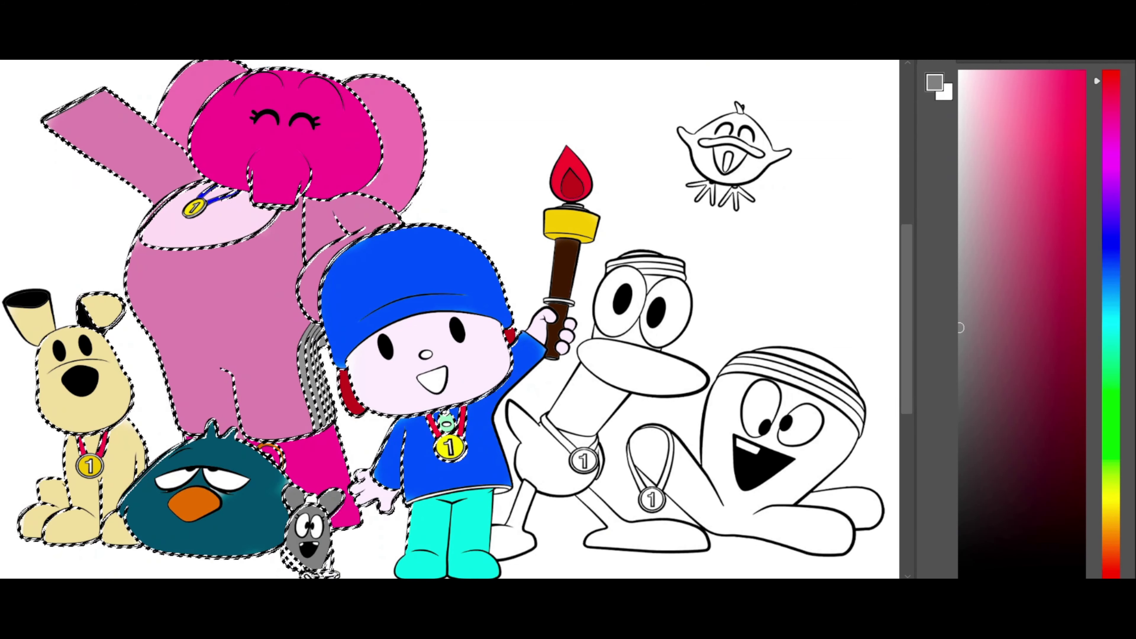
{"action": "key", "text": "ctrl+z"}
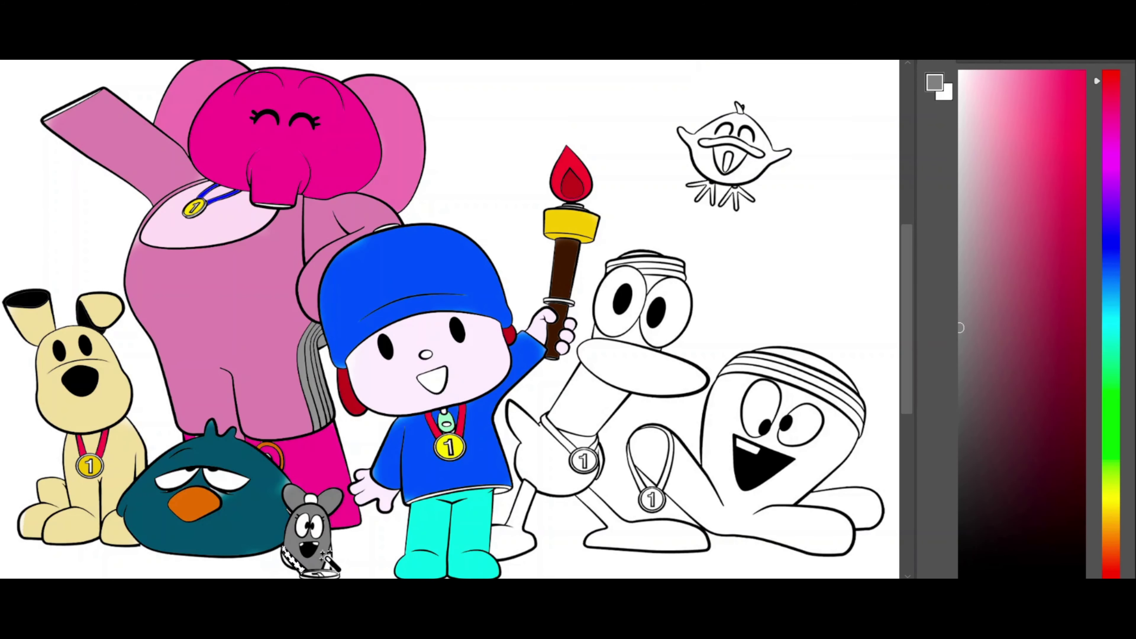
{"action": "left_click", "coordinate": [1083, 191]}
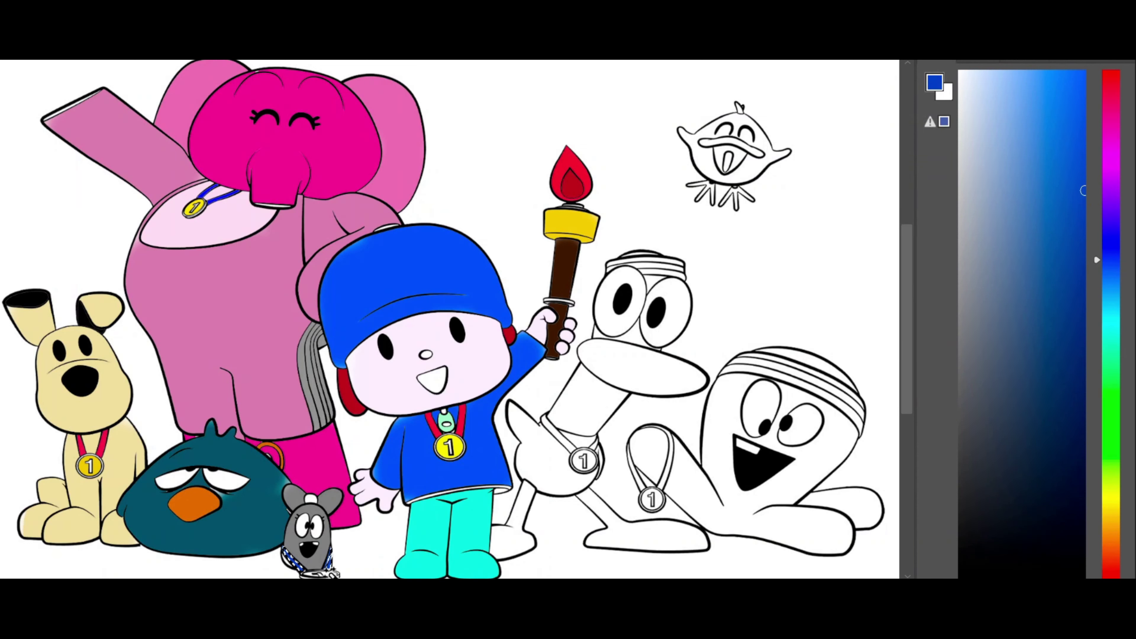
{"action": "left_click", "coordinate": [1111, 510]}
{"action": "left_click", "coordinate": [1090, 71]}
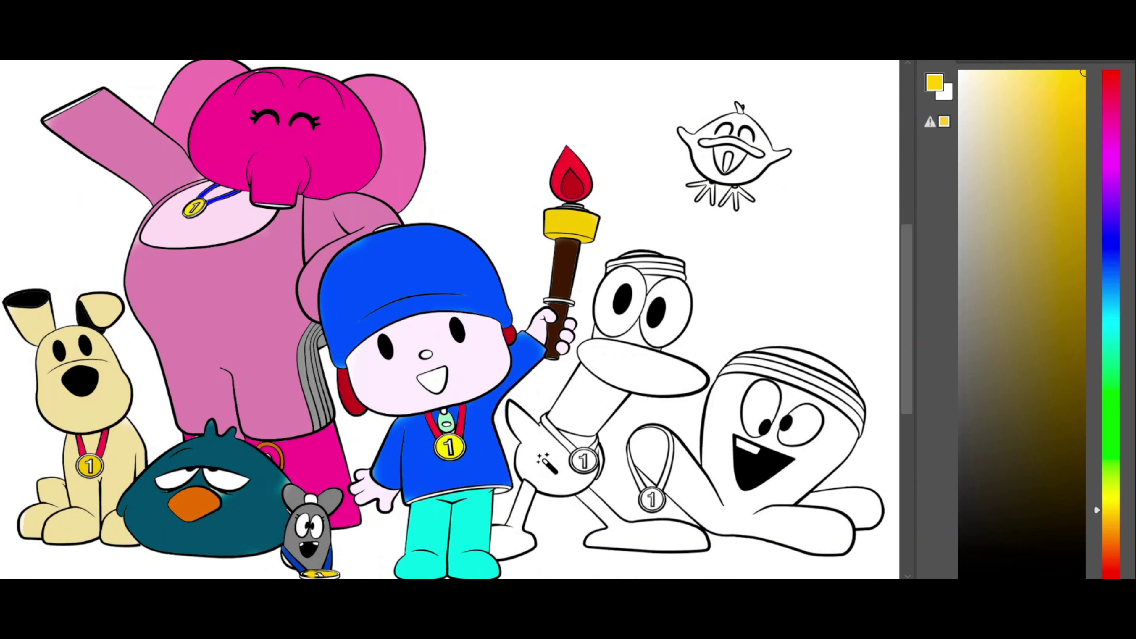
Select the duck's body and tail and paint them light sky blue
{"action": "left_click", "coordinate": [540, 459]}
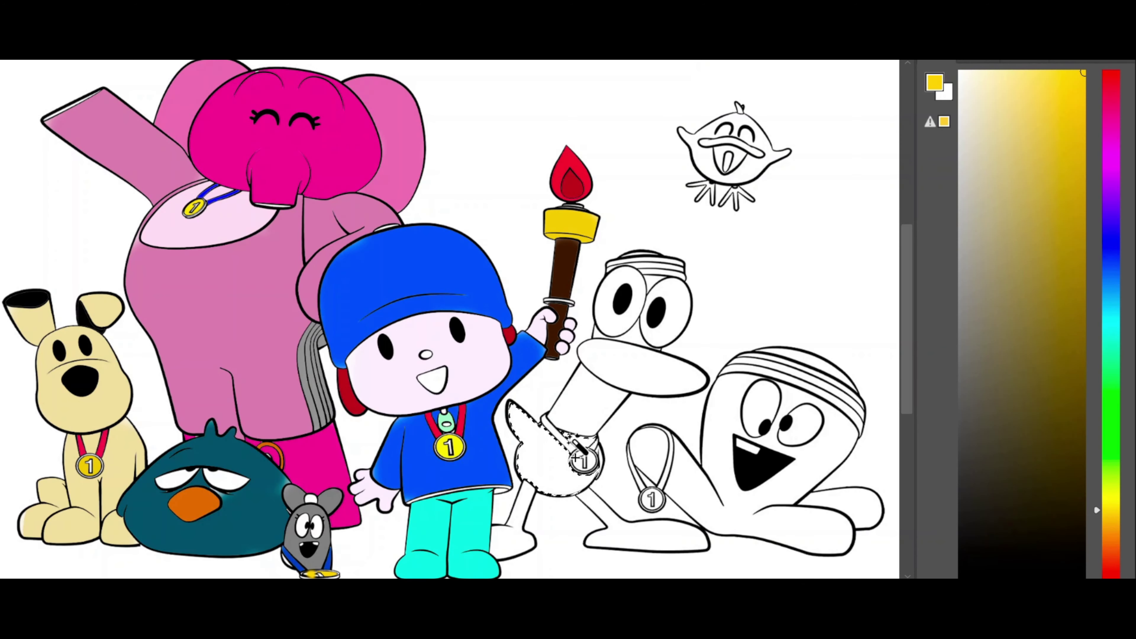
{"action": "left_click", "coordinate": [977, 156]}
{"action": "left_click", "coordinate": [1114, 99]}
{"action": "left_click", "coordinate": [1116, 232]}
{"action": "left_click", "coordinate": [1115, 309]}
{"action": "left_click", "coordinate": [1115, 287]}
{"action": "left_click", "coordinate": [1084, 71]}
{"action": "mouse_move", "coordinate": [528, 430]}
{"action": "left_mouse_down"}
{"action": "mouse_move", "coordinate": [548, 476]}
{"action": "mouse_move", "coordinate": [568, 480]}
{"action": "left_mouse_up"}
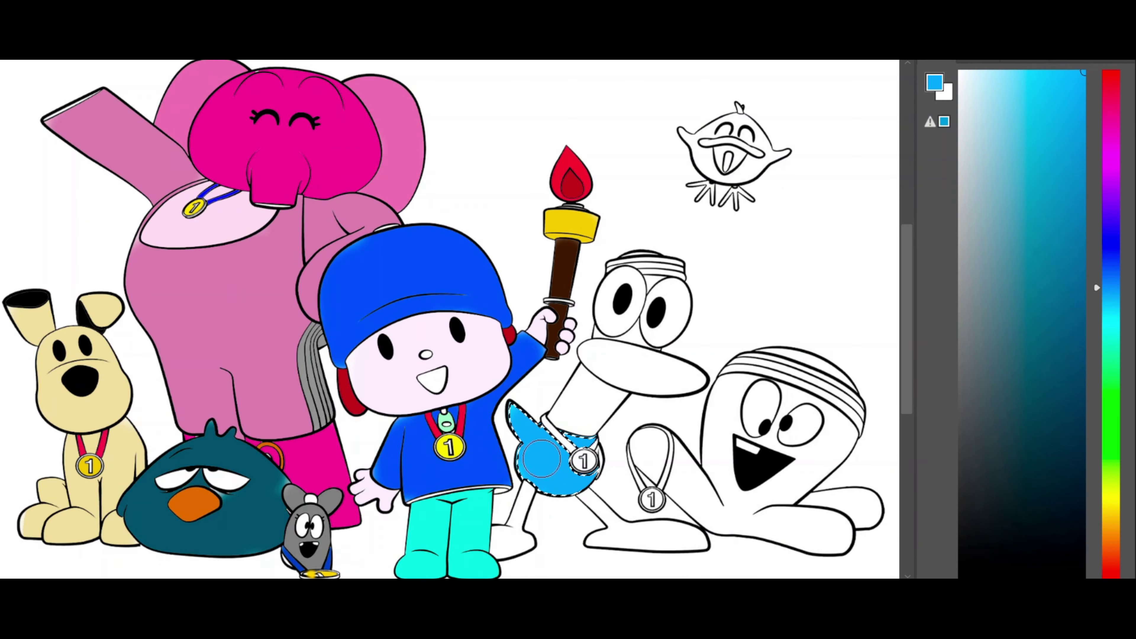
Paint the duck's legs, feet and neck golden yellow
{"action": "key", "text": "w"}
{"action": "left_click", "coordinate": [521, 507]}
{"action": "left_click", "coordinate": [603, 507], "text": "shift"}
{"action": "left_click", "coordinate": [1112, 511]}
{"action": "mouse_move", "coordinate": [527, 490]}
{"action": "left_mouse_down"}
{"action": "mouse_move", "coordinate": [502, 538]}
{"action": "mouse_move", "coordinate": [617, 515]}
{"action": "mouse_move", "coordinate": [648, 544]}
{"action": "mouse_move", "coordinate": [698, 537]}
{"action": "left_mouse_up"}
{"action": "left_click", "coordinate": [570, 408]}
{"action": "key", "text": "b"}
{"action": "mouse_move", "coordinate": [564, 421]}
{"action": "left_mouse_down"}
{"action": "mouse_move", "coordinate": [557, 353]}
{"action": "mouse_move", "coordinate": [592, 393]}
{"action": "left_mouse_up"}
Paint the duck's bill and the face around its eyes pale beige
{"action": "left_click", "coordinate": [638, 364]}
{"action": "left_click", "coordinate": [985, 98]}
{"action": "key", "text": "b"}
{"action": "left_click_drag", "start_coordinate": [664, 378], "coordinate": [595, 331]}
{"action": "key", "text": "w"}
{"action": "left_click", "coordinate": [631, 334]}
{"action": "key", "text": "b"}
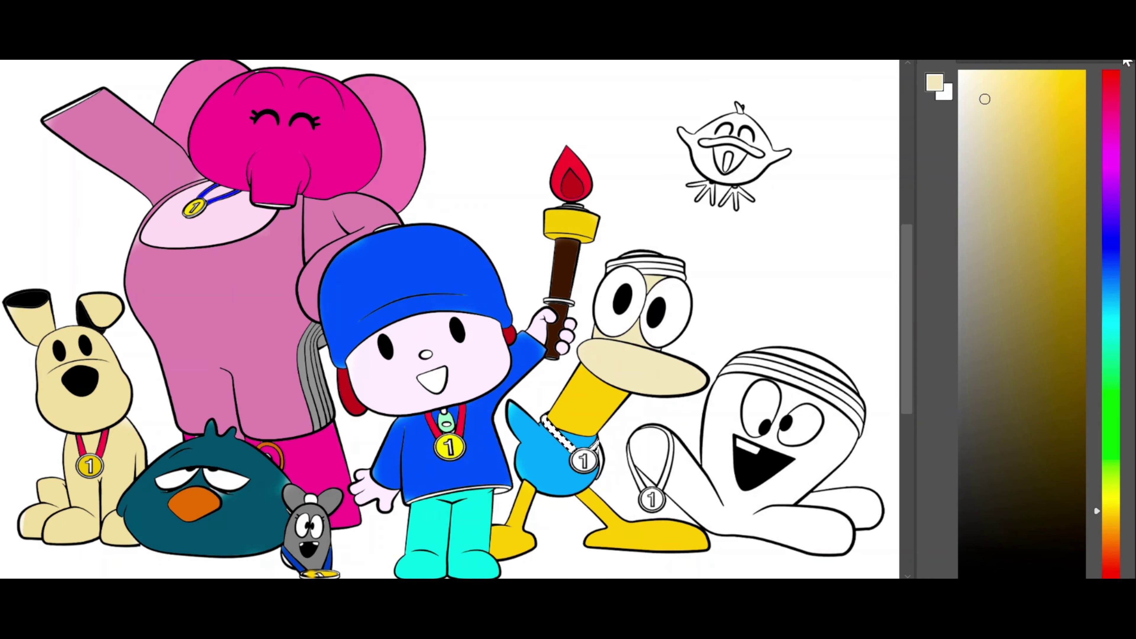
Paint the duck's medal ribbon red, and colour the duck's and octopus's medals with the yellow sampled from the duck's leg
{"action": "left_click", "coordinate": [1113, 72]}
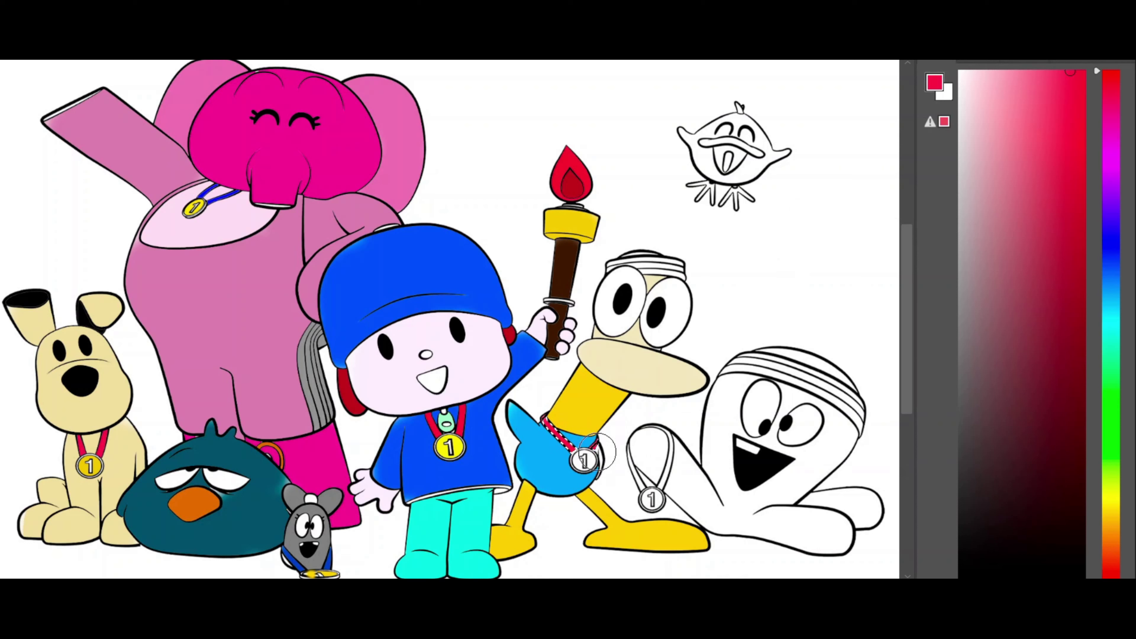
{"action": "left_click", "coordinate": [607, 511], "text": "alt"}
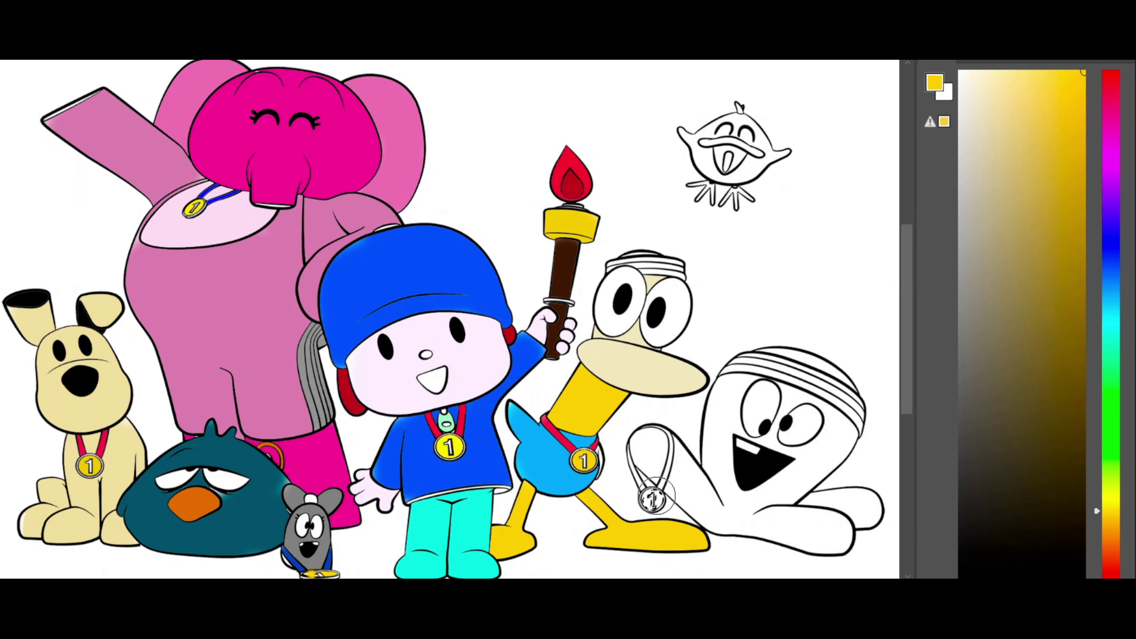
Select the octopus's face and front tentacle and paint them purple
{"action": "left_click", "coordinate": [683, 480]}
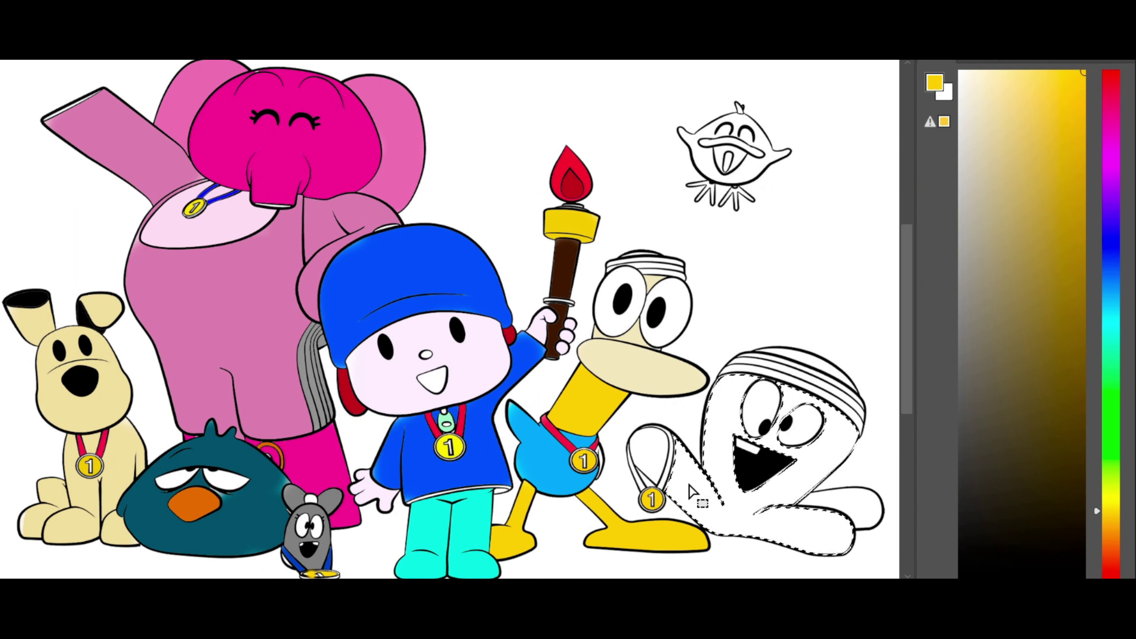
{"action": "left_click", "coordinate": [1112, 160]}
{"action": "left_click", "coordinate": [1049, 193]}
{"action": "mouse_move", "coordinate": [817, 462]}
{"action": "left_mouse_down"}
{"action": "mouse_move", "coordinate": [820, 416]}
{"action": "mouse_move", "coordinate": [732, 394]}
{"action": "mouse_move", "coordinate": [733, 448]}
{"action": "mouse_move", "coordinate": [714, 408]}
{"action": "mouse_move", "coordinate": [716, 499]}
{"action": "mouse_move", "coordinate": [678, 477]}
{"action": "mouse_move", "coordinate": [678, 465]}
{"action": "mouse_move", "coordinate": [756, 490]}
{"action": "mouse_move", "coordinate": [829, 459]}
{"action": "mouse_move", "coordinate": [808, 430]}
{"action": "mouse_move", "coordinate": [748, 545]}
{"action": "mouse_move", "coordinate": [794, 516]}
{"action": "mouse_move", "coordinate": [816, 551]}
{"action": "mouse_move", "coordinate": [726, 520]}
{"action": "left_mouse_up"}
Paint the octopus's raised arm, rear tentacle and the top of its head the same purple
{"action": "key", "text": "w"}
{"action": "left_click", "coordinate": [656, 461]}
{"action": "left_click", "coordinate": [850, 510], "text": "shift"}
{"action": "left_click", "coordinate": [815, 366], "text": "shift"}
{"action": "key", "text": "b"}
{"action": "mouse_move", "coordinate": [845, 377]}
{"action": "left_mouse_down"}
{"action": "mouse_move", "coordinate": [804, 357]}
{"action": "mouse_move", "coordinate": [871, 391]}
{"action": "mouse_move", "coordinate": [835, 387]}
{"action": "mouse_move", "coordinate": [756, 335]}
{"action": "left_mouse_up"}
{"action": "mouse_move", "coordinate": [852, 510]}
{"action": "left_mouse_down"}
{"action": "mouse_move", "coordinate": [872, 510]}
{"action": "mouse_move", "coordinate": [812, 500]}
{"action": "left_mouse_up"}
{"action": "left_click_drag", "start_coordinate": [621, 434], "coordinate": [658, 478]}
Paint the octopus's medal ribbon with the red sampled from the torch flame
{"action": "key", "text": "w"}
{"action": "left_click", "coordinate": [641, 484]}
{"action": "left_click", "coordinate": [662, 480], "text": "shift"}
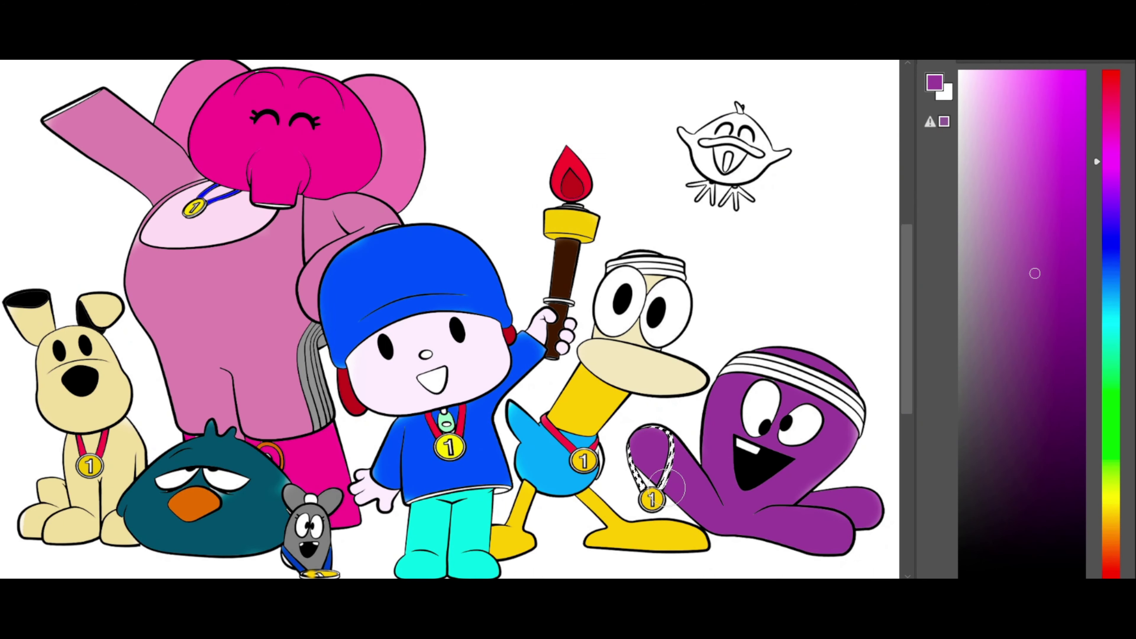
{"action": "key", "text": "b"}
{"action": "left_click", "coordinate": [563, 172], "text": "alt"}
{"action": "mouse_move", "coordinate": [687, 447]}
{"action": "left_mouse_down"}
{"action": "mouse_move", "coordinate": [664, 423]}
{"action": "mouse_move", "coordinate": [679, 443]}
{"action": "mouse_move", "coordinate": [629, 464]}
{"action": "mouse_move", "coordinate": [639, 447]}
{"action": "left_mouse_up"}
{"action": "key", "text": "ctrl+d"}
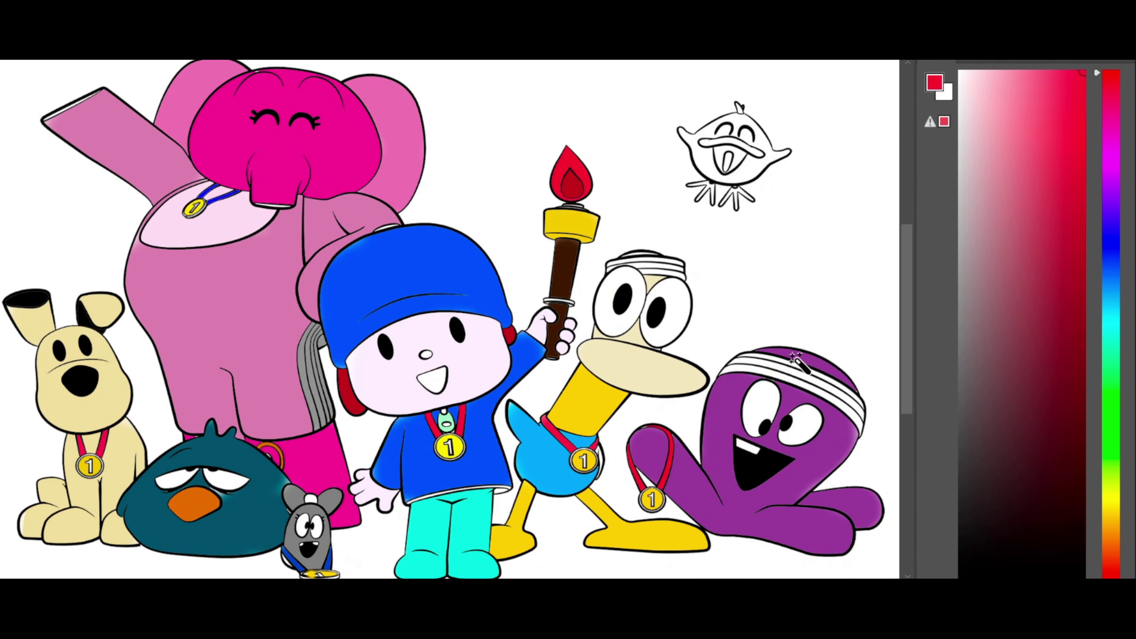
Paint the stripes of the octopus's headband orange
{"action": "left_click", "coordinate": [796, 368]}
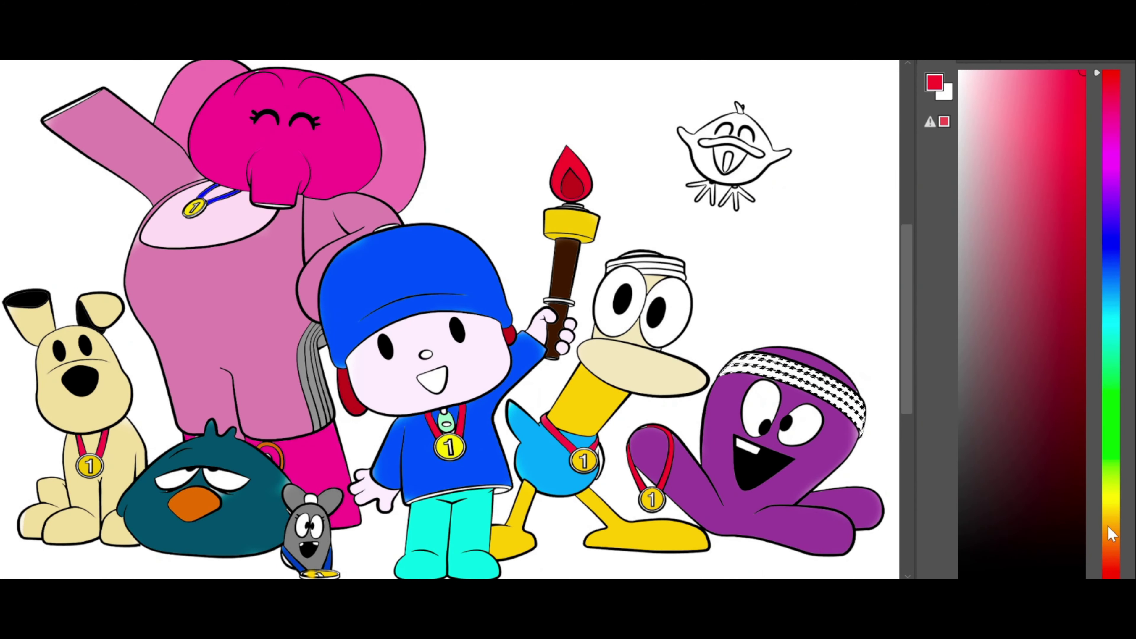
{"action": "left_click_drag", "start_coordinate": [1107, 525], "coordinate": [1109, 538]}
{"action": "mouse_move", "coordinate": [730, 368]}
{"action": "left_mouse_down"}
{"action": "mouse_move", "coordinate": [843, 408]}
{"action": "mouse_move", "coordinate": [819, 394]}
{"action": "left_mouse_up"}
{"action": "key", "text": "ctrl+d"}
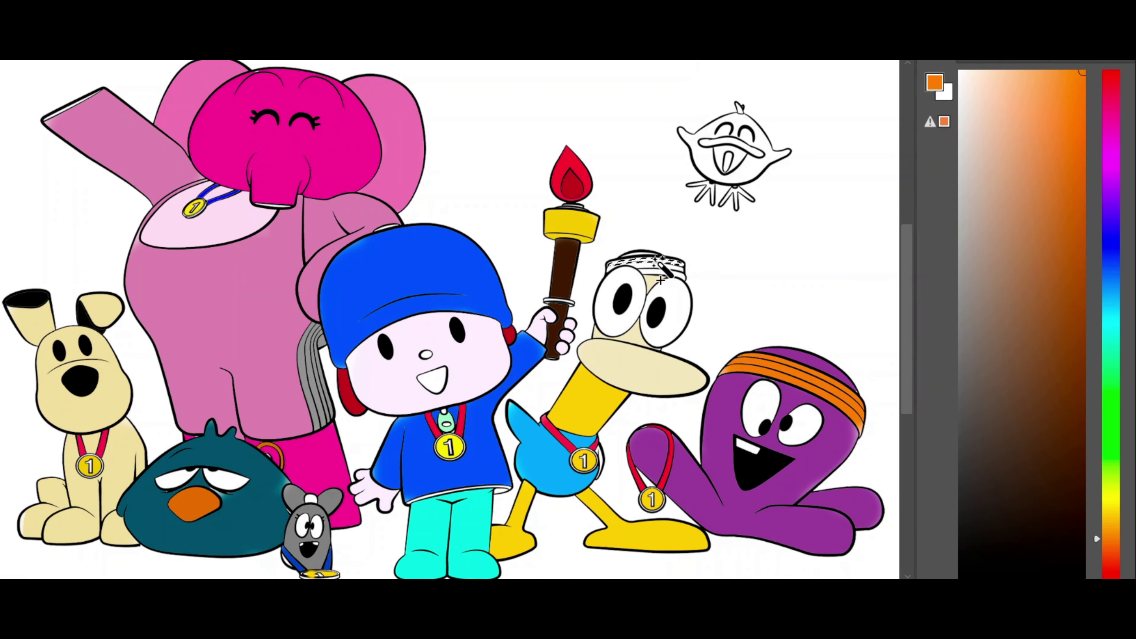
Paint the stripes of the duck's headband turquoise
{"action": "left_click", "coordinate": [1111, 325]}
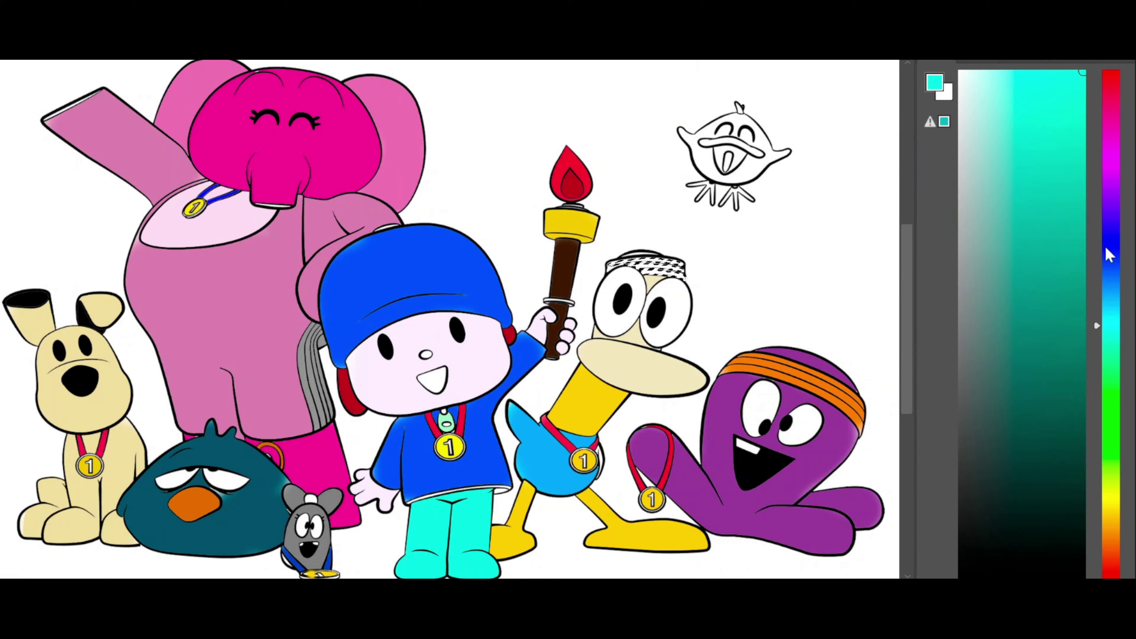
{"action": "left_click_drag", "start_coordinate": [682, 263], "coordinate": [690, 263]}
{"action": "key", "text": "ctrl+d"}
Select the body of the small flying creature above the duck and paint it dark green
{"action": "key", "text": "w"}
{"action": "left_click", "coordinate": [759, 141]}
{"action": "left_click", "coordinate": [1111, 200]}
{"action": "left_click", "coordinate": [1079, 218]}
{"action": "left_click", "coordinate": [1111, 101]}
{"action": "left_click", "coordinate": [1014, 234]}
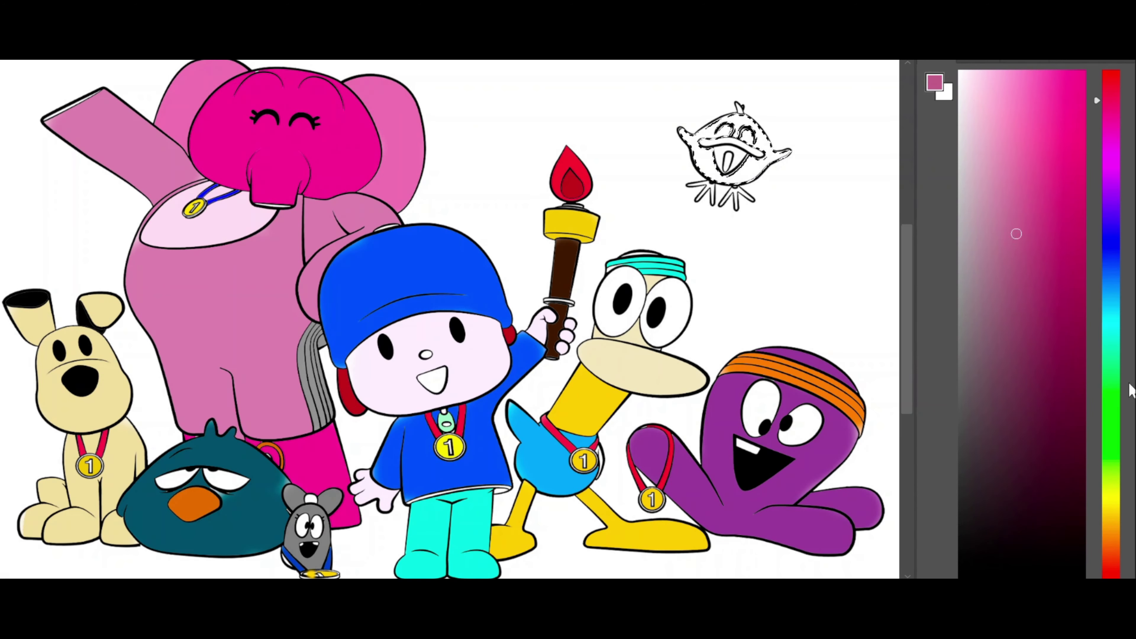
{"action": "left_click", "coordinate": [1111, 426]}
{"action": "left_click_drag", "start_coordinate": [1062, 224], "coordinate": [1054, 330]}
{"action": "key", "text": "b"}
{"action": "left_click_drag", "start_coordinate": [732, 123], "coordinate": [764, 177]}
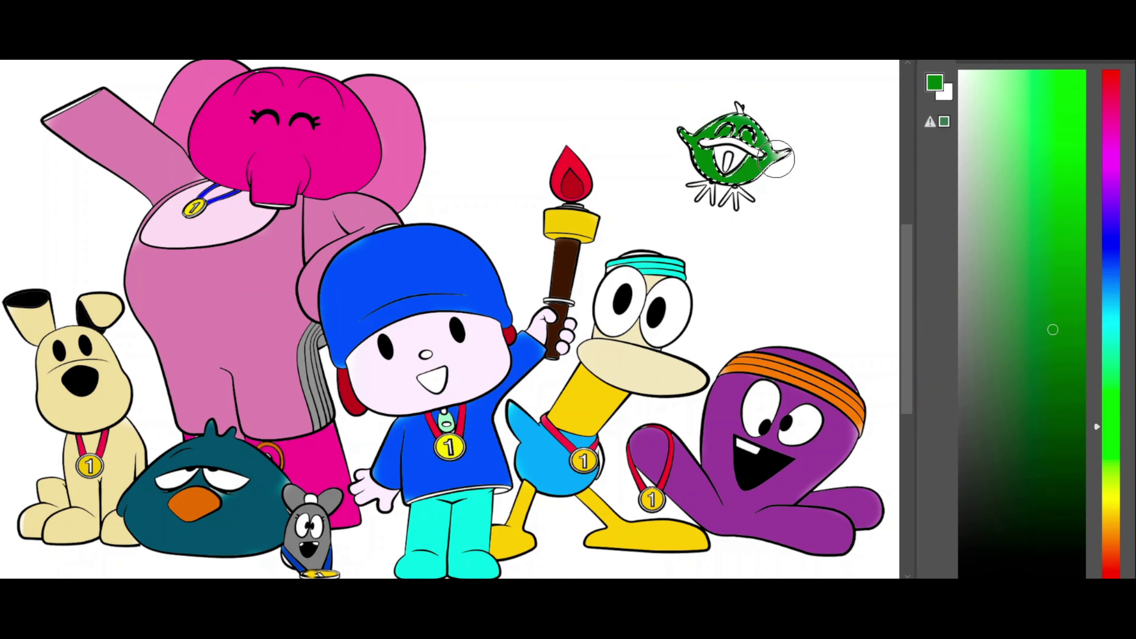
Paint the inside of the green creature's mouth yellow, and its lips, tongue and feet black
{"action": "key", "text": "w"}
{"action": "left_click", "coordinate": [743, 153]}
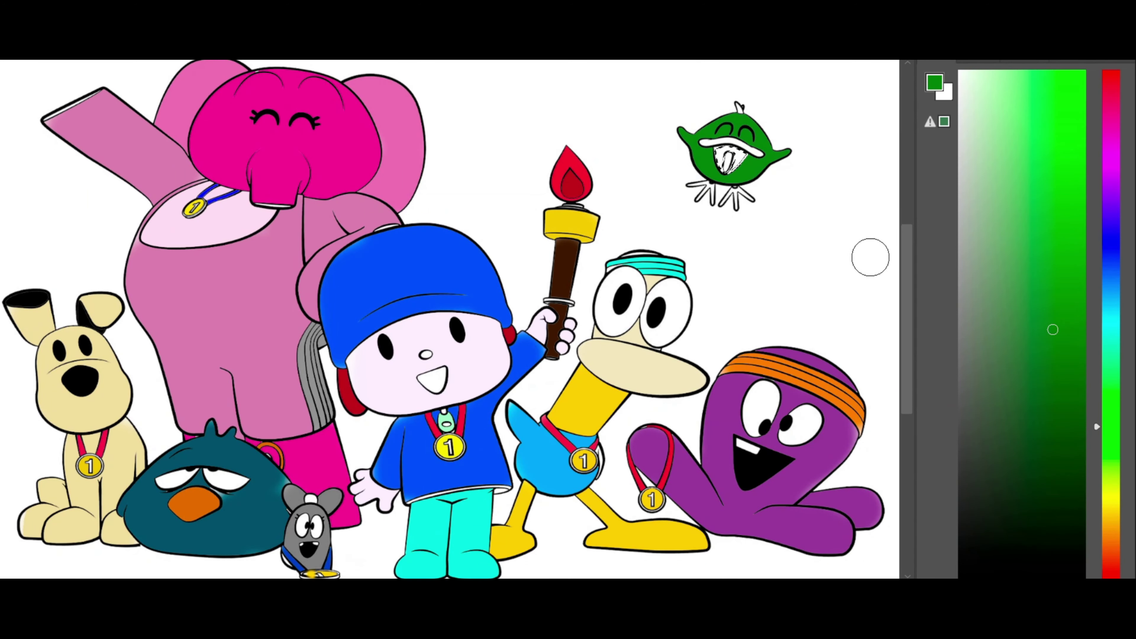
{"action": "left_click", "coordinate": [1117, 500]}
{"action": "left_click", "coordinate": [749, 146]}
{"action": "left_click", "coordinate": [960, 577]}
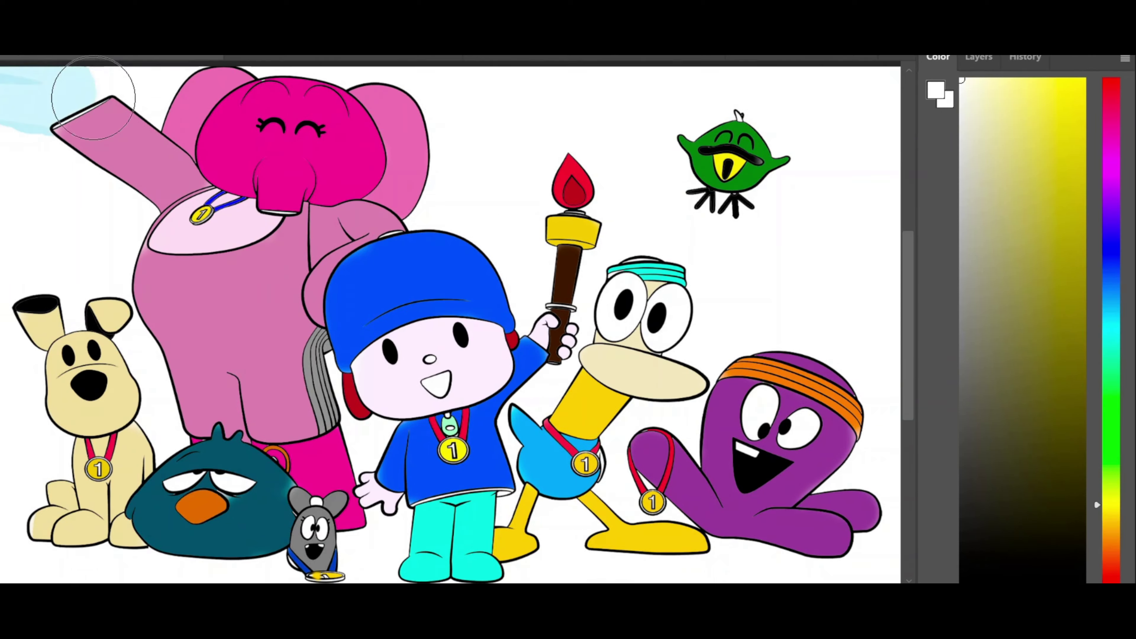
Brush in the sky and stadium stands behind the characters across the upper part of the picture
{"action": "mouse_move", "coordinate": [93, 98]}
{"action": "left_mouse_down"}
{"action": "mouse_move", "coordinate": [687, 77]}
{"action": "mouse_move", "coordinate": [605, 153]}
{"action": "mouse_move", "coordinate": [325, 156]}
{"action": "left_mouse_up"}
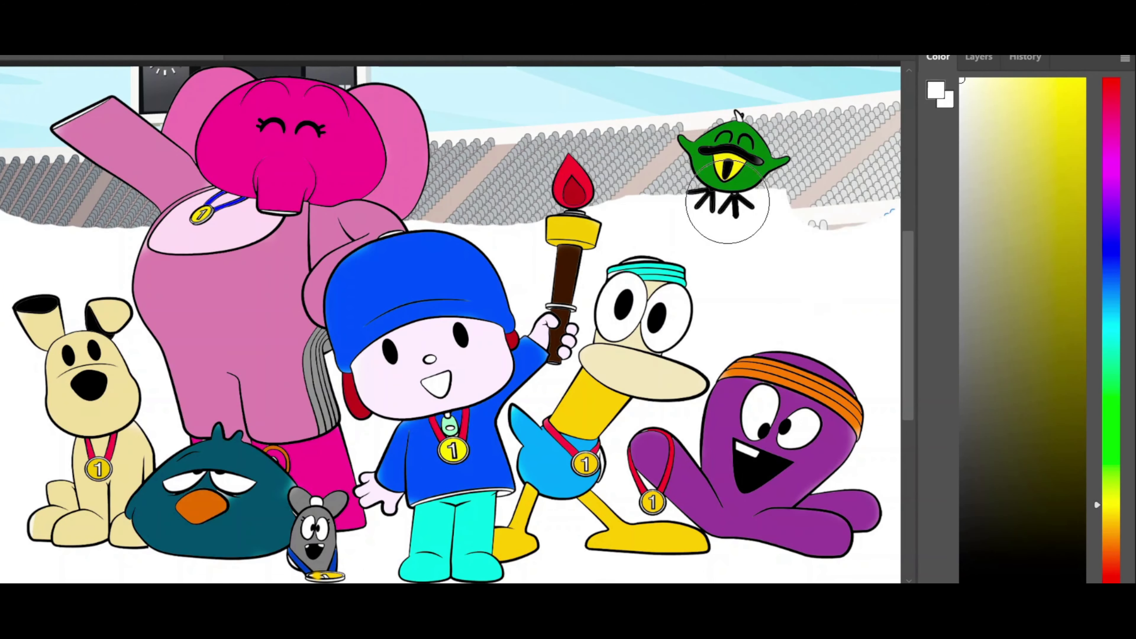